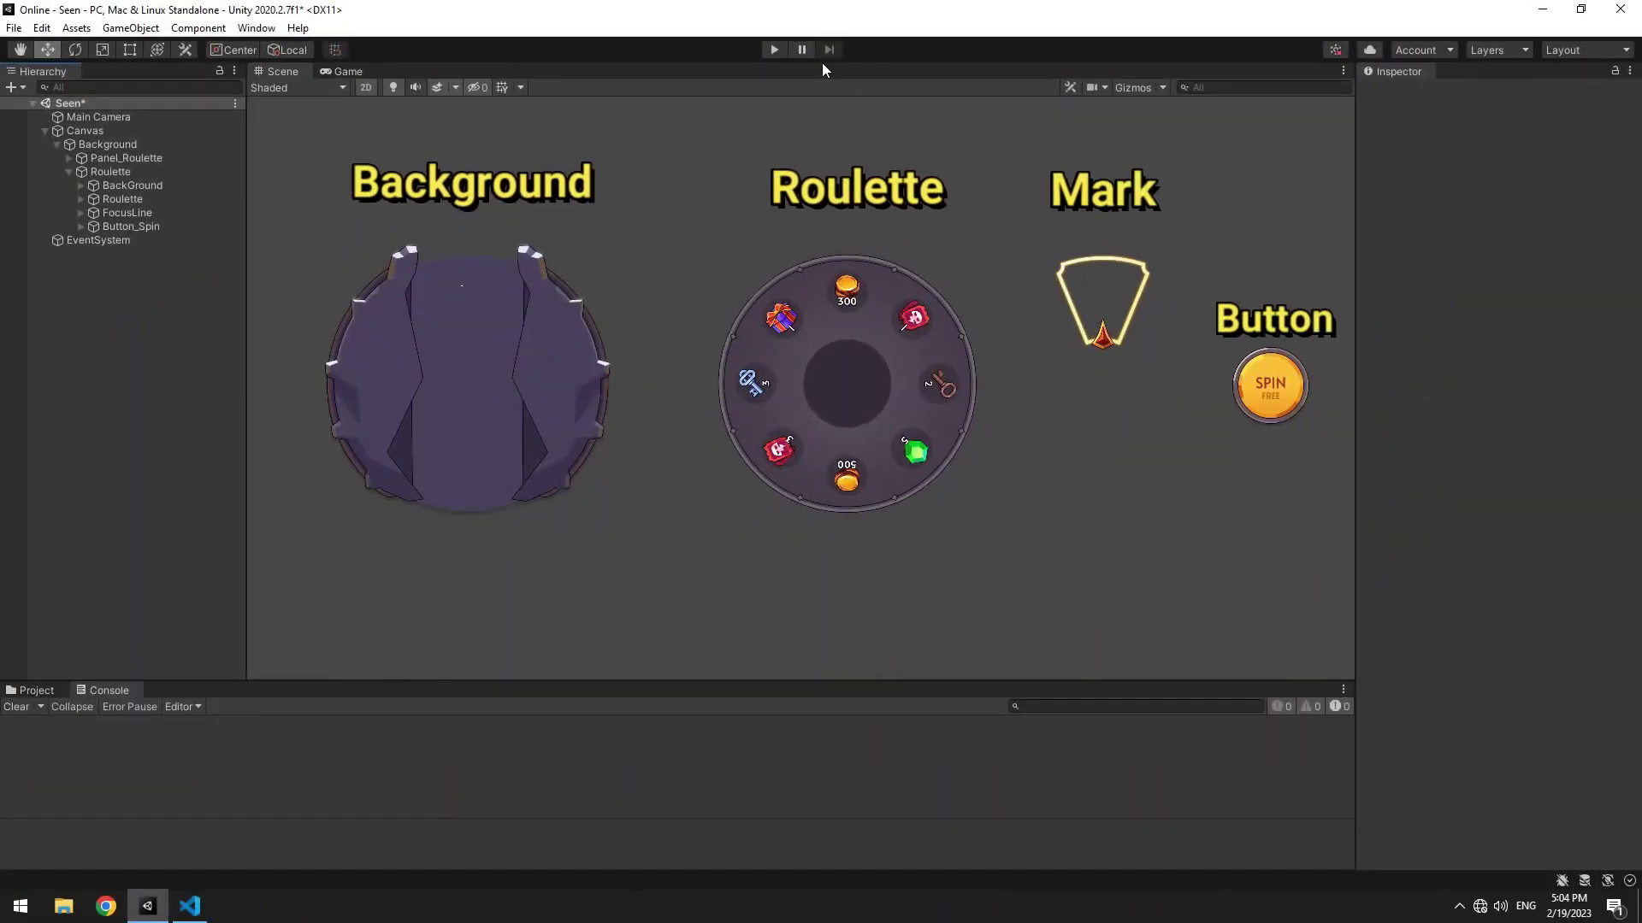
Step: Select the Roulette wheel image and drag its Rotation Z a few degrees
click(91, 185)
click(123, 198)
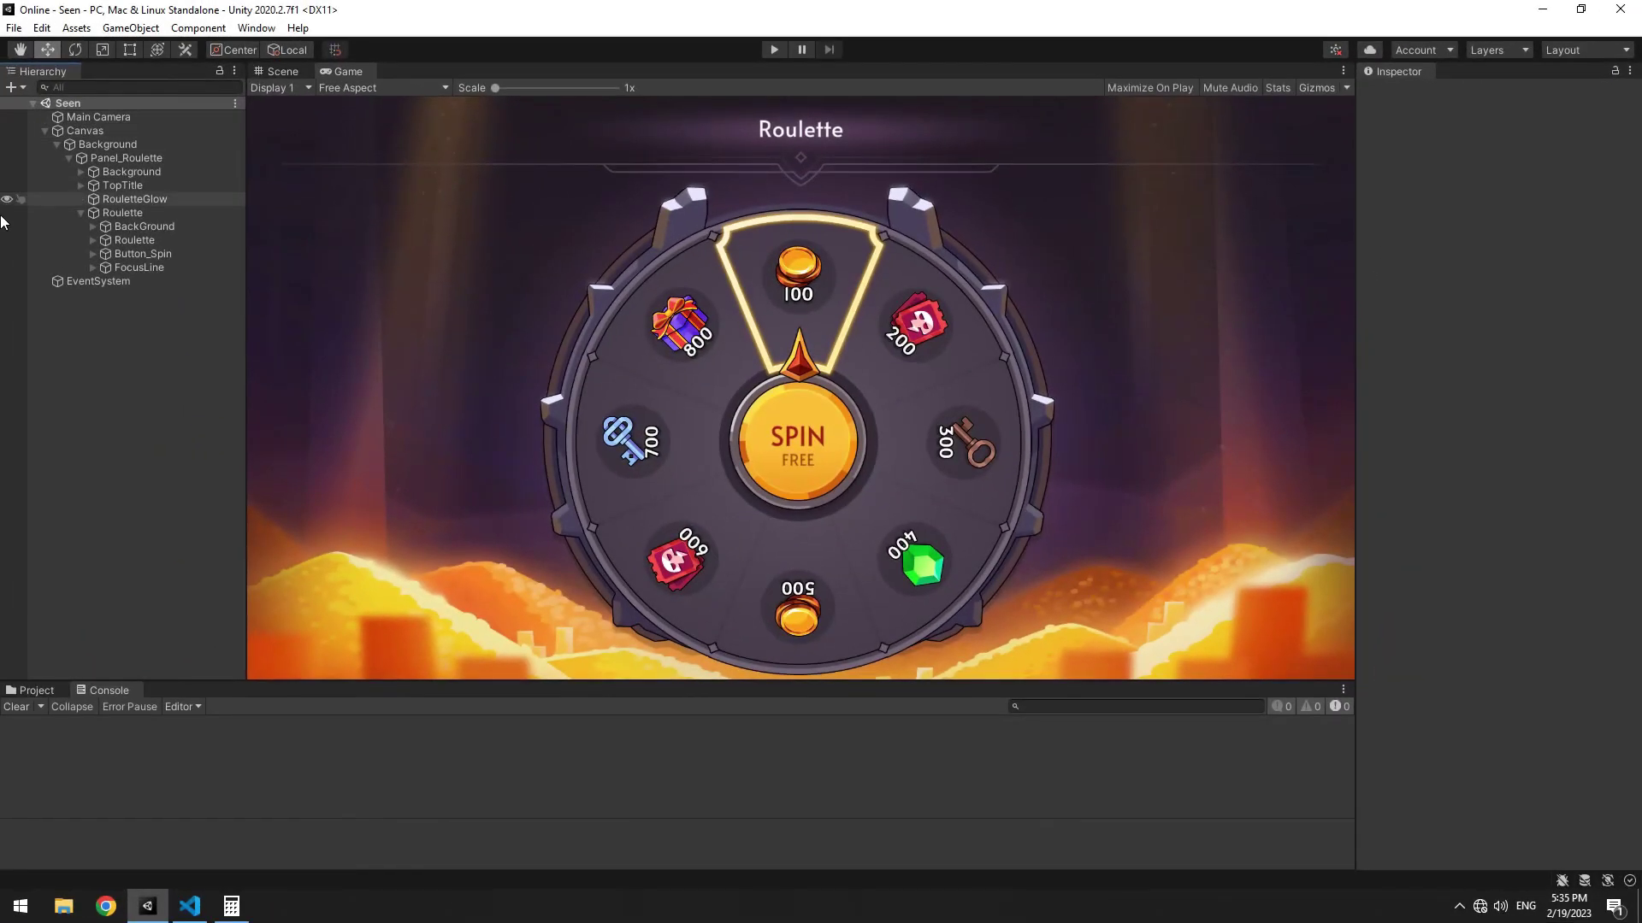
click(145, 243)
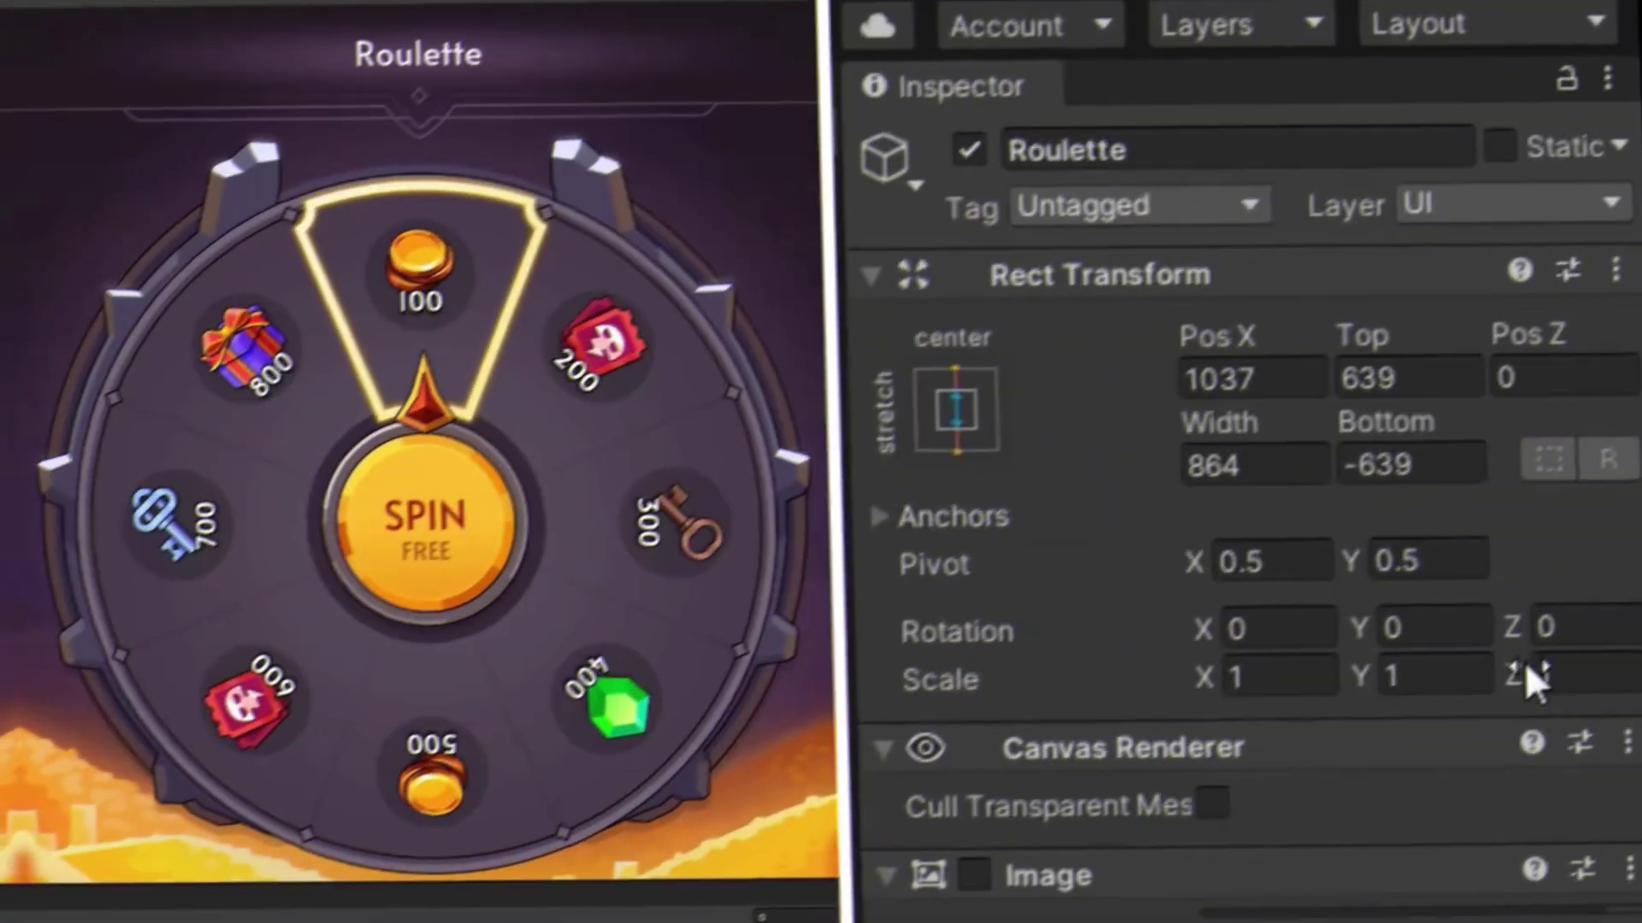
drag(1589, 266, 1610, 266)
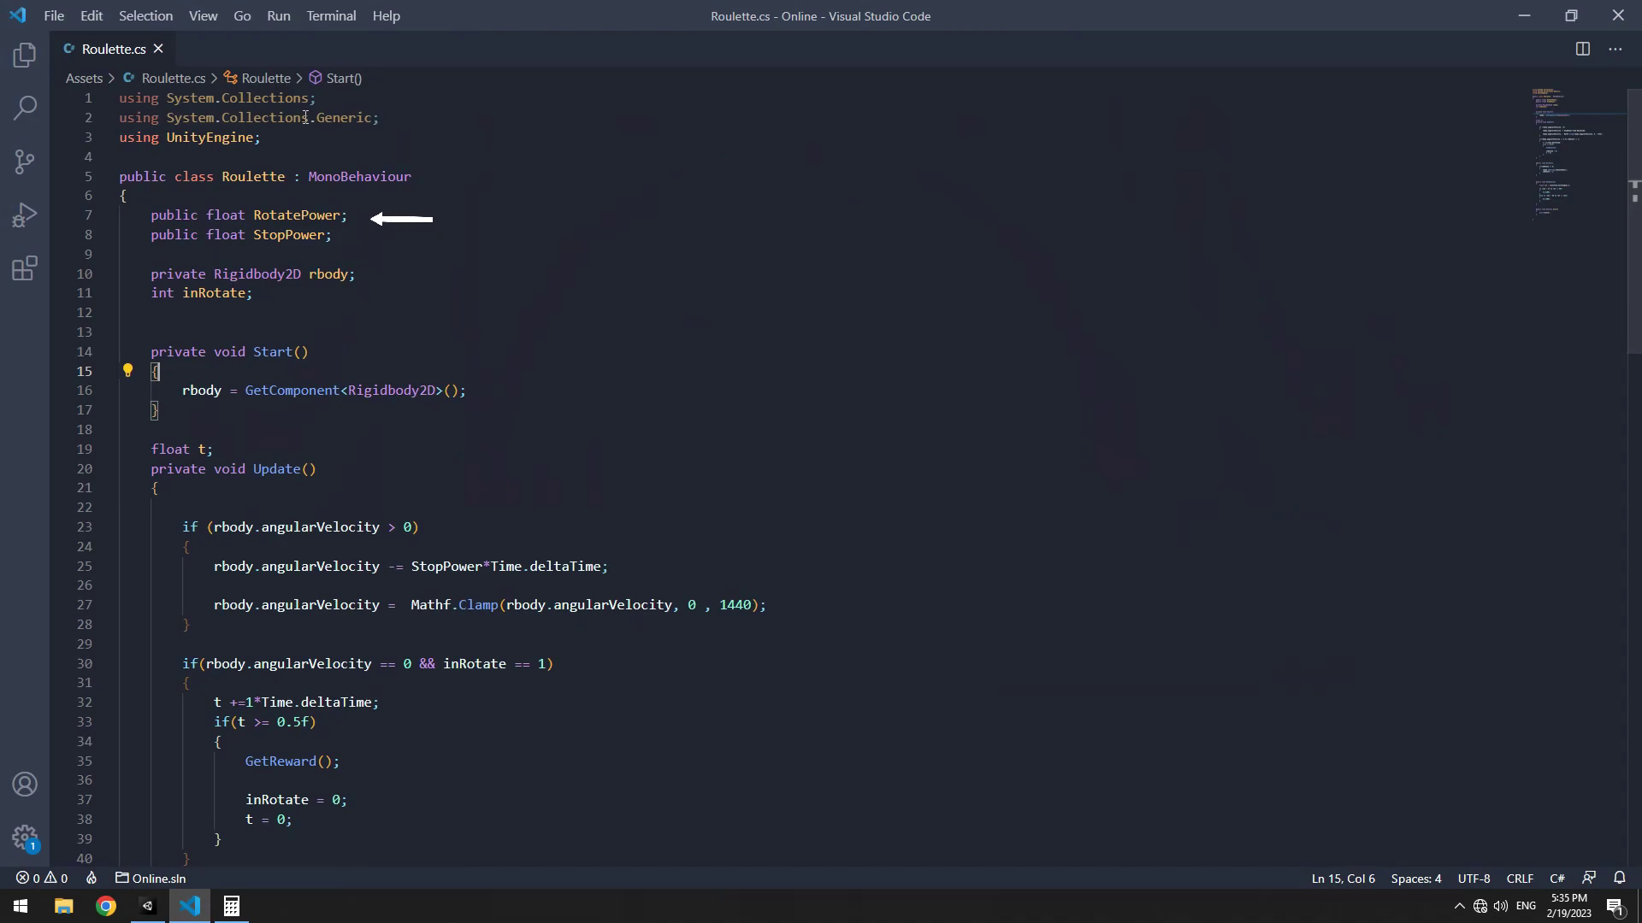
scroll(304, 117, down, 2)
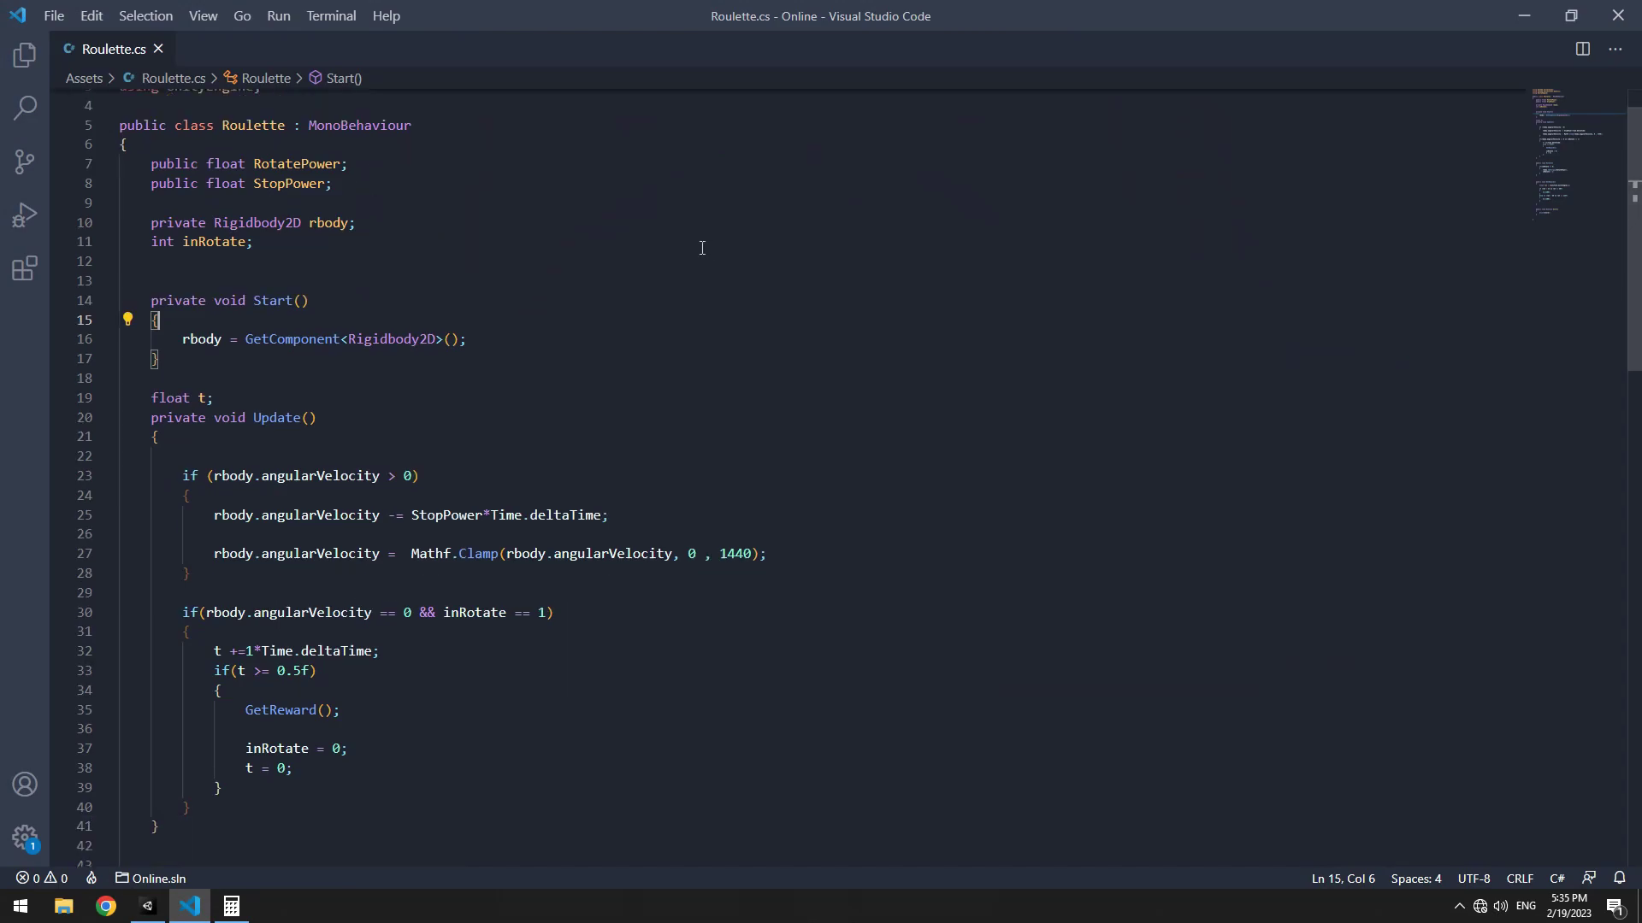
scroll(180, 228, down, 1)
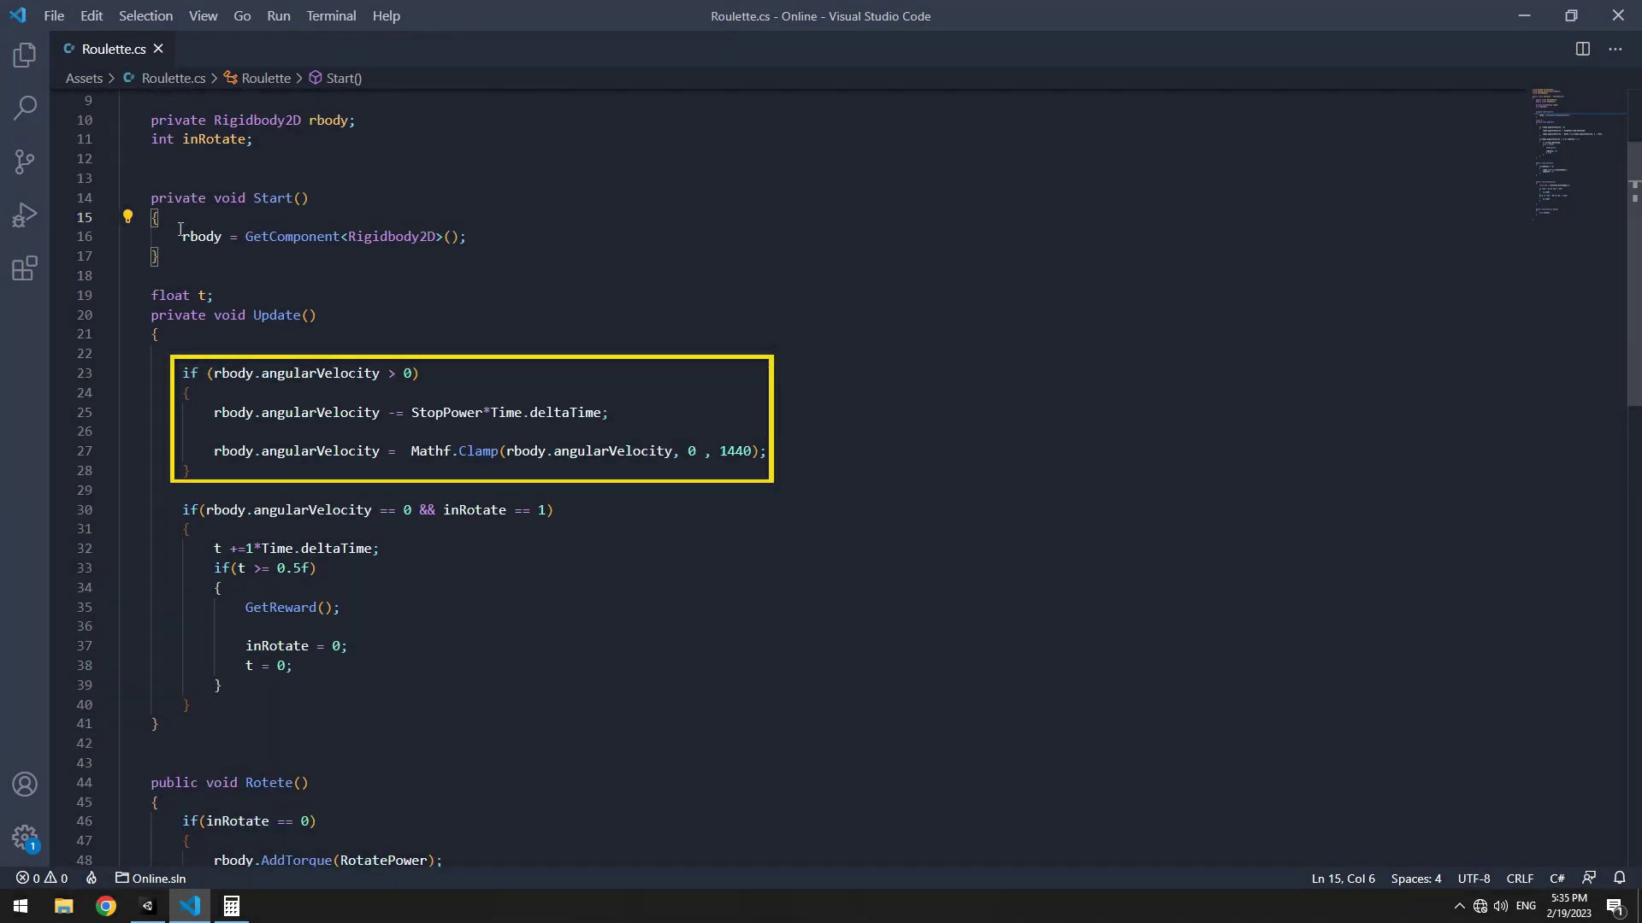
scroll(179, 229, down, 3)
Step: In Roulette.cs, move past the slowdown and reward-timer blocks to the blank line before GetReward
click(131, 265)
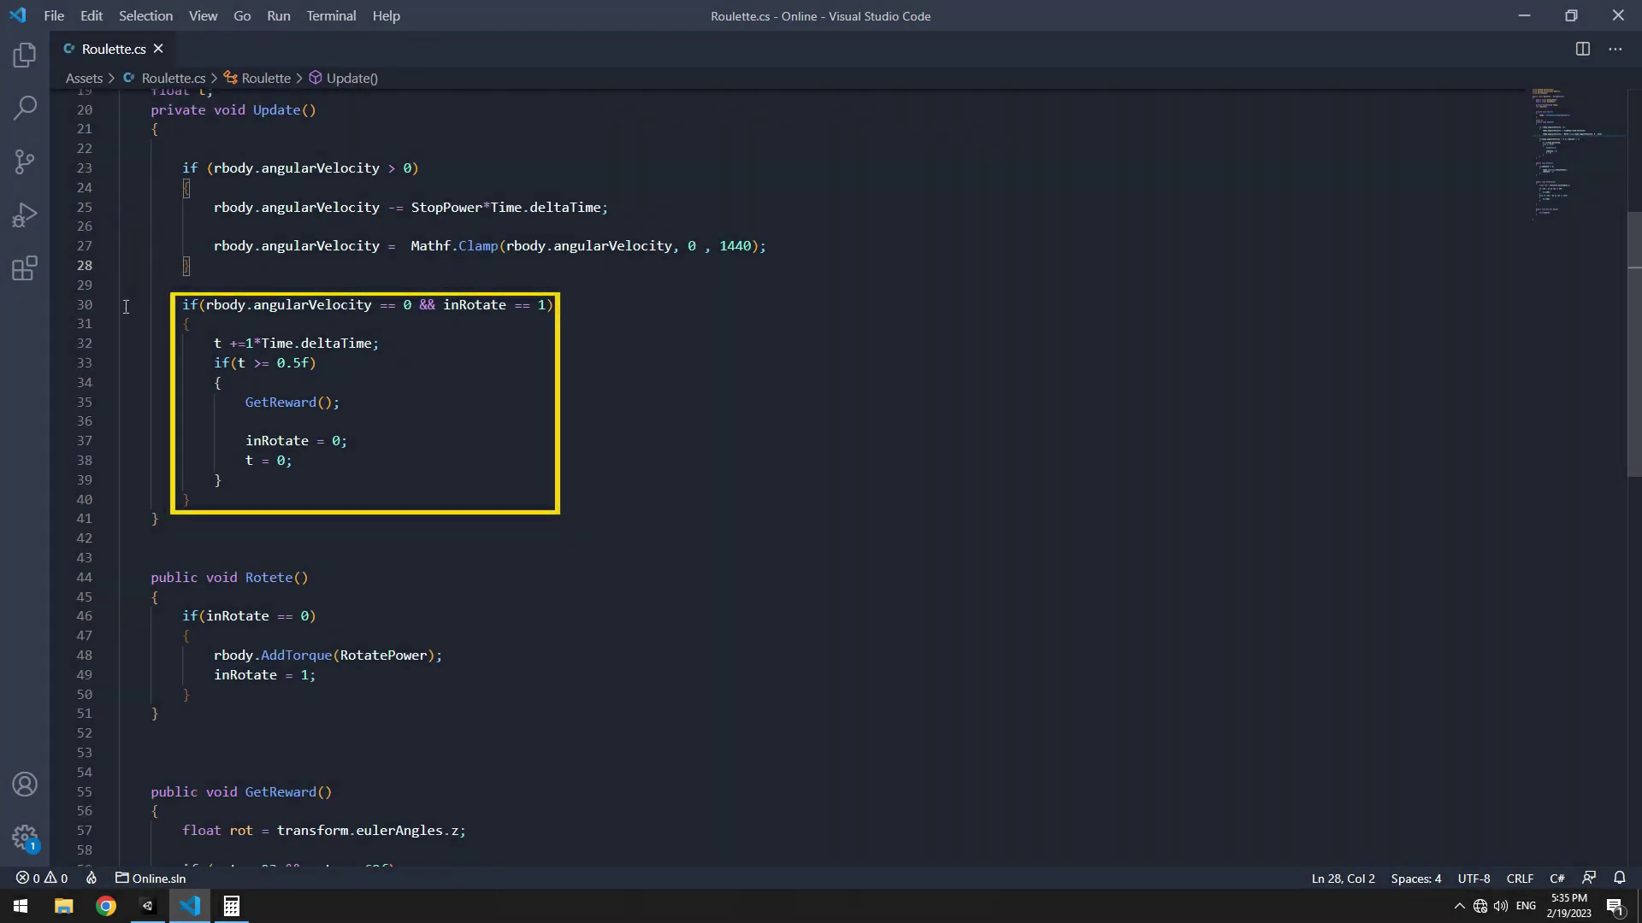
click(193, 499)
scroll(86, 392, down, 3)
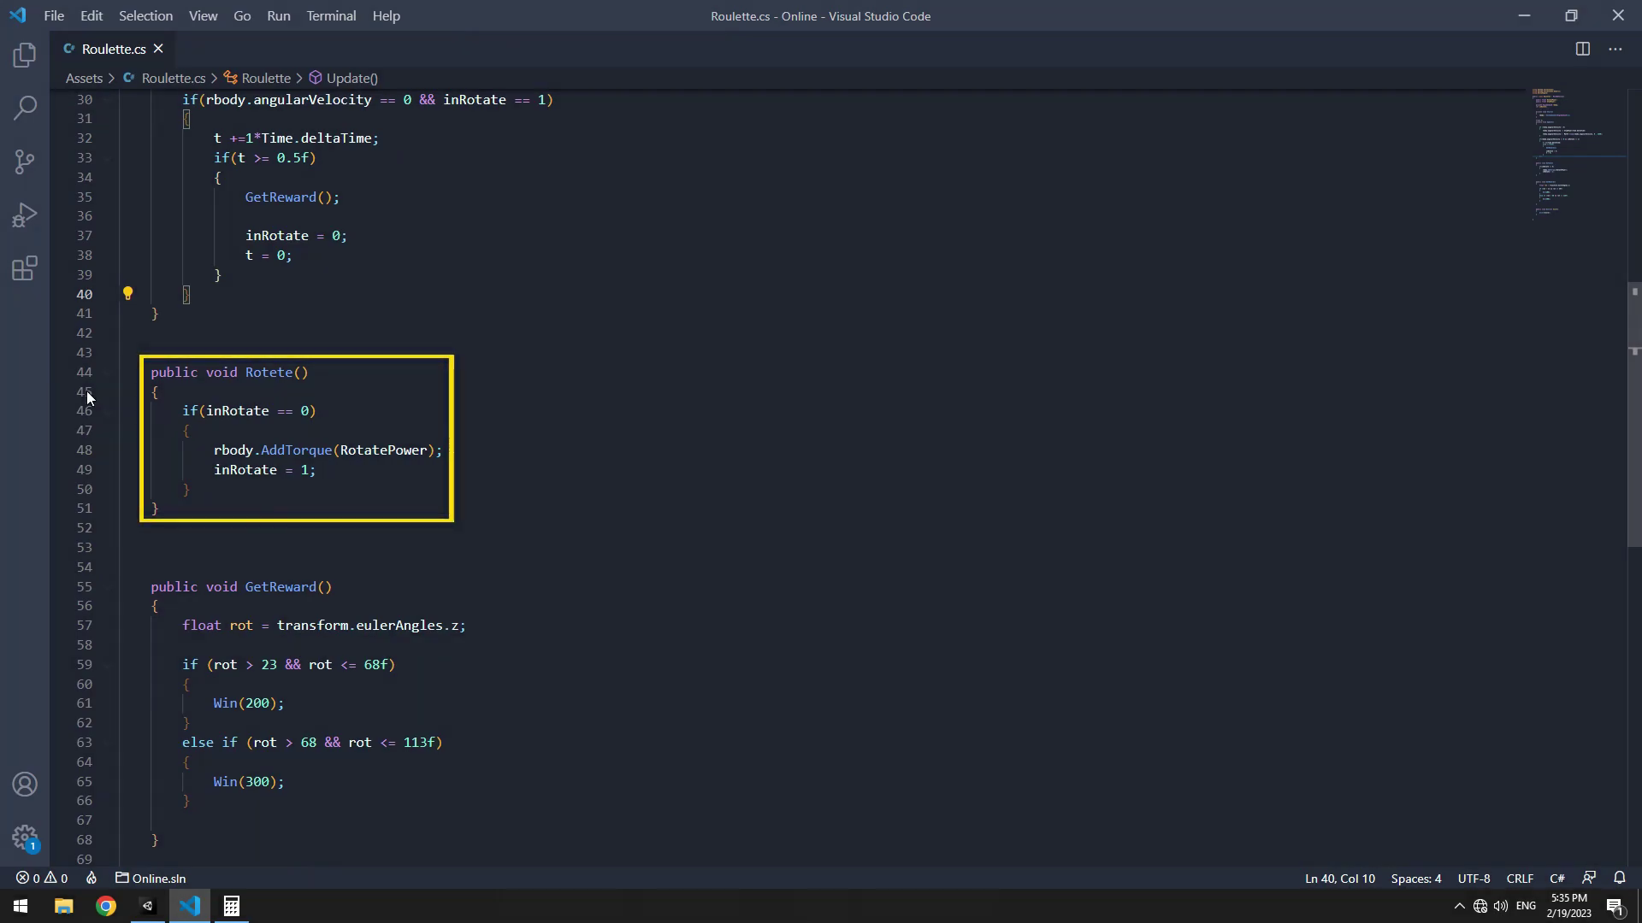
click(1218, 528)
scroll(1218, 444, down, 3)
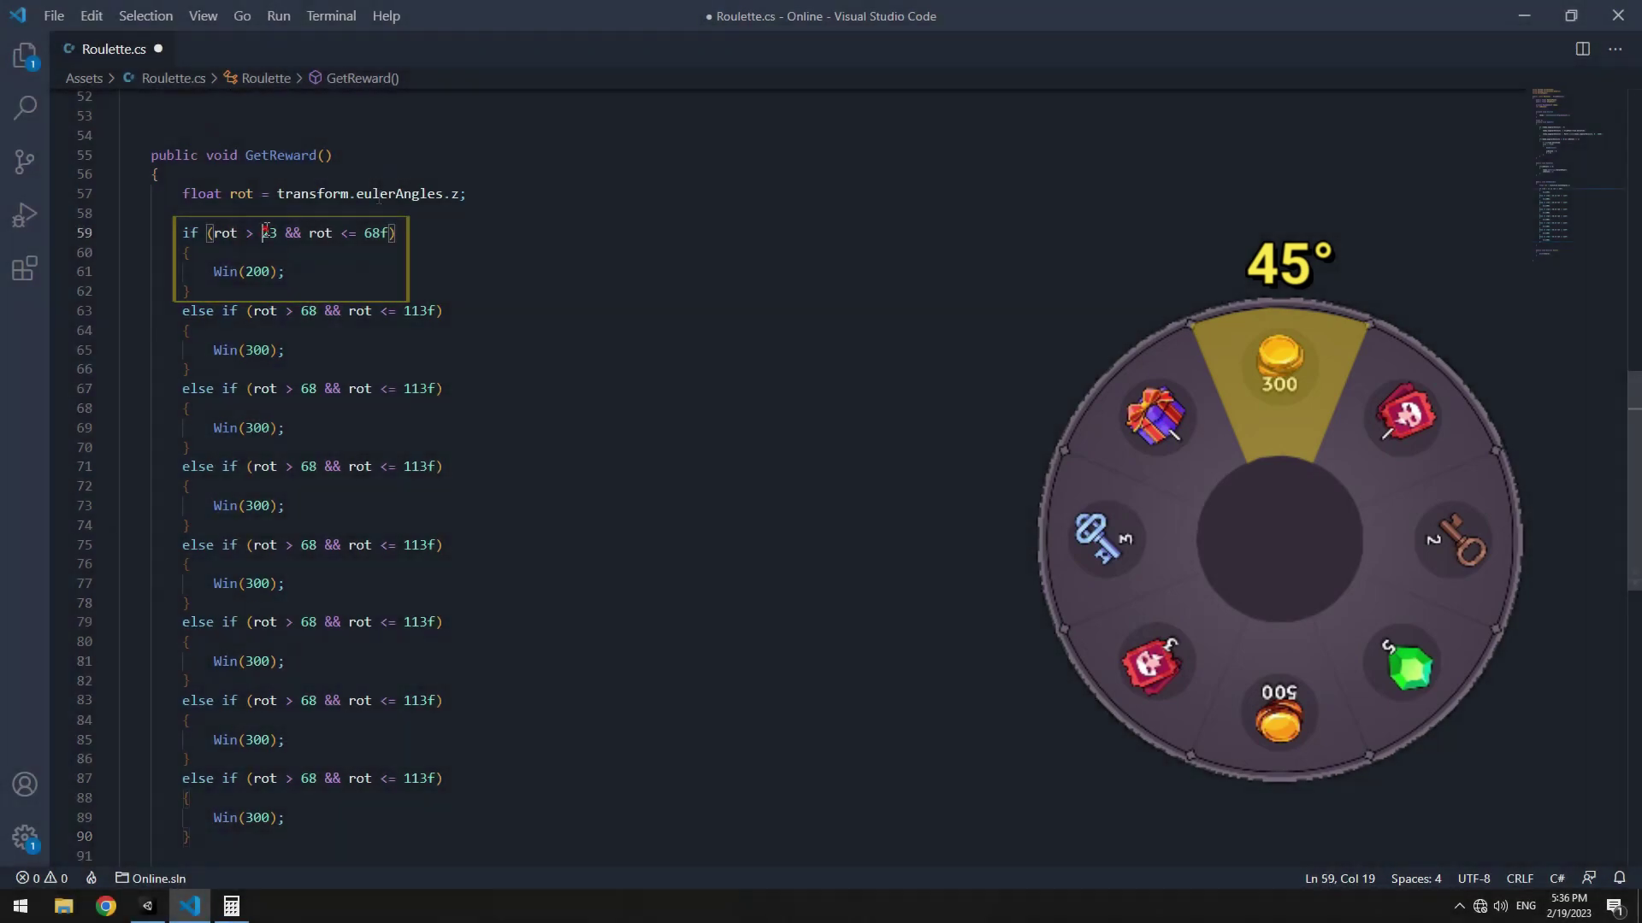
Step: Select the first range's lower bound 23 in GetReward to begin rewriting the ranges
double_click(266, 231)
text(0)
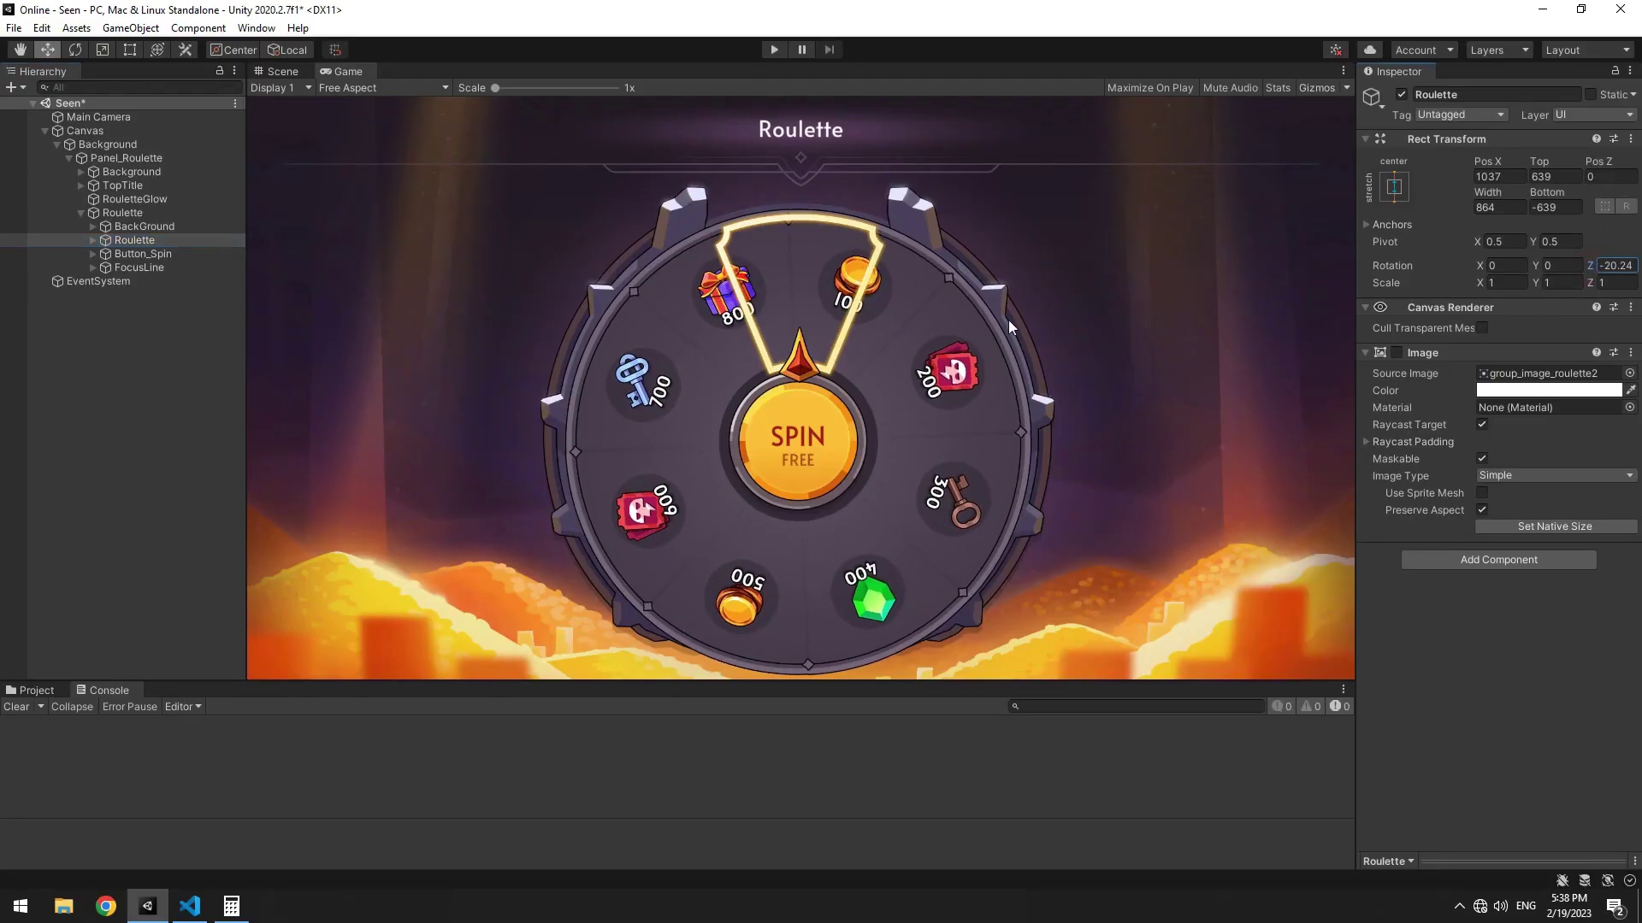
Step: Rotate the wheel to about −22°, then 24°, settling near 22.8°
drag(1599, 273, 969, 328)
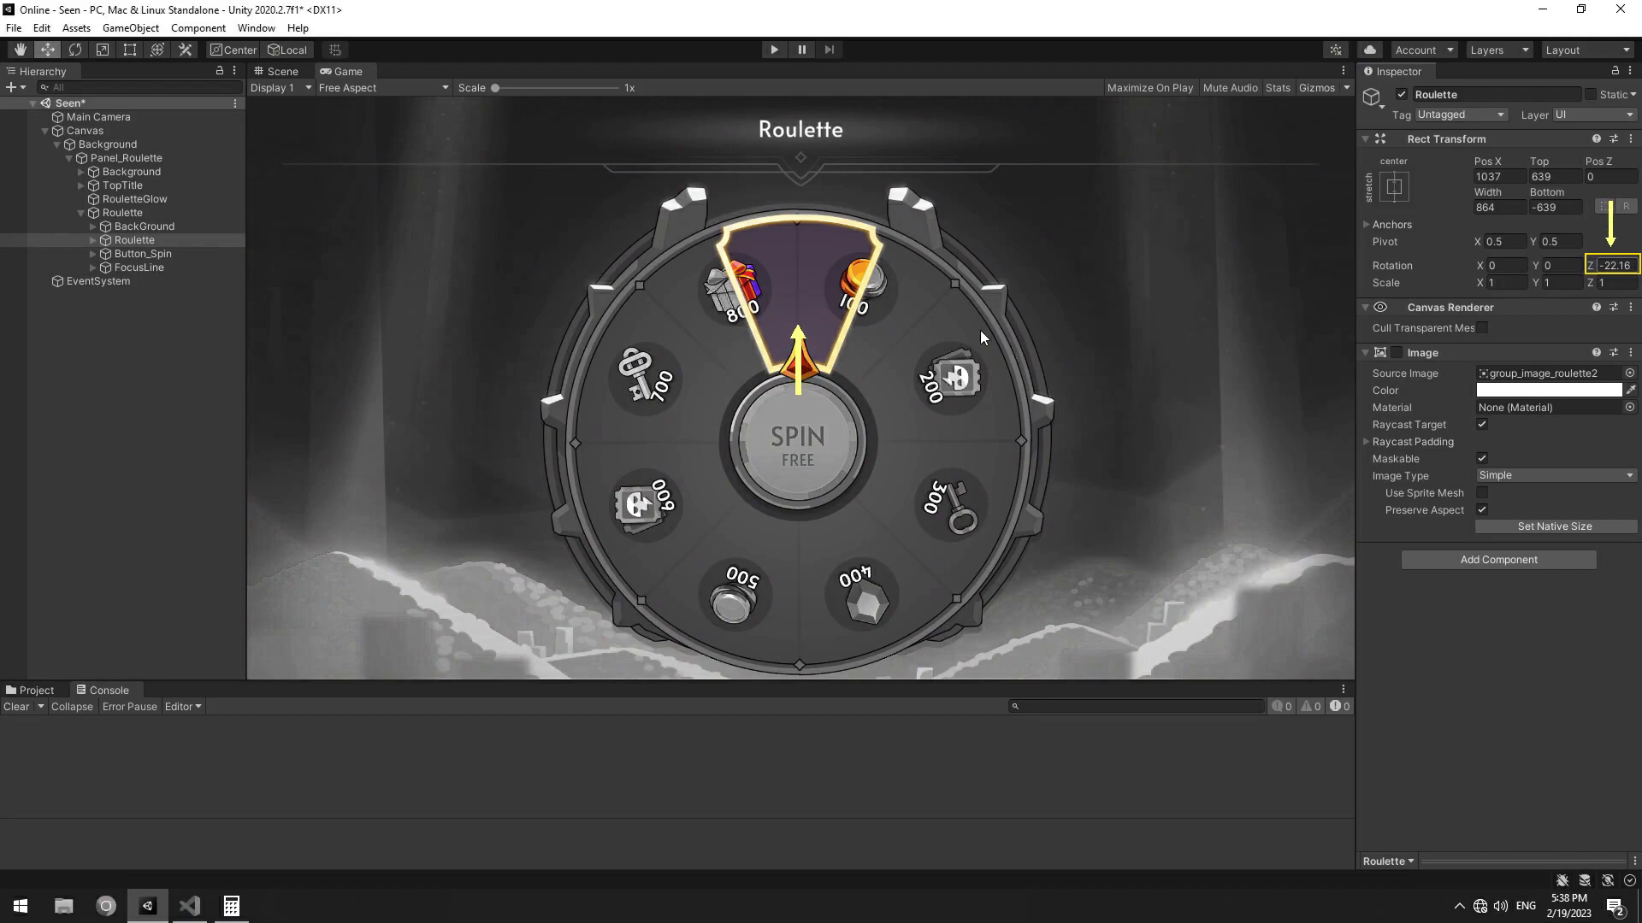
drag(979, 330, 654, 438)
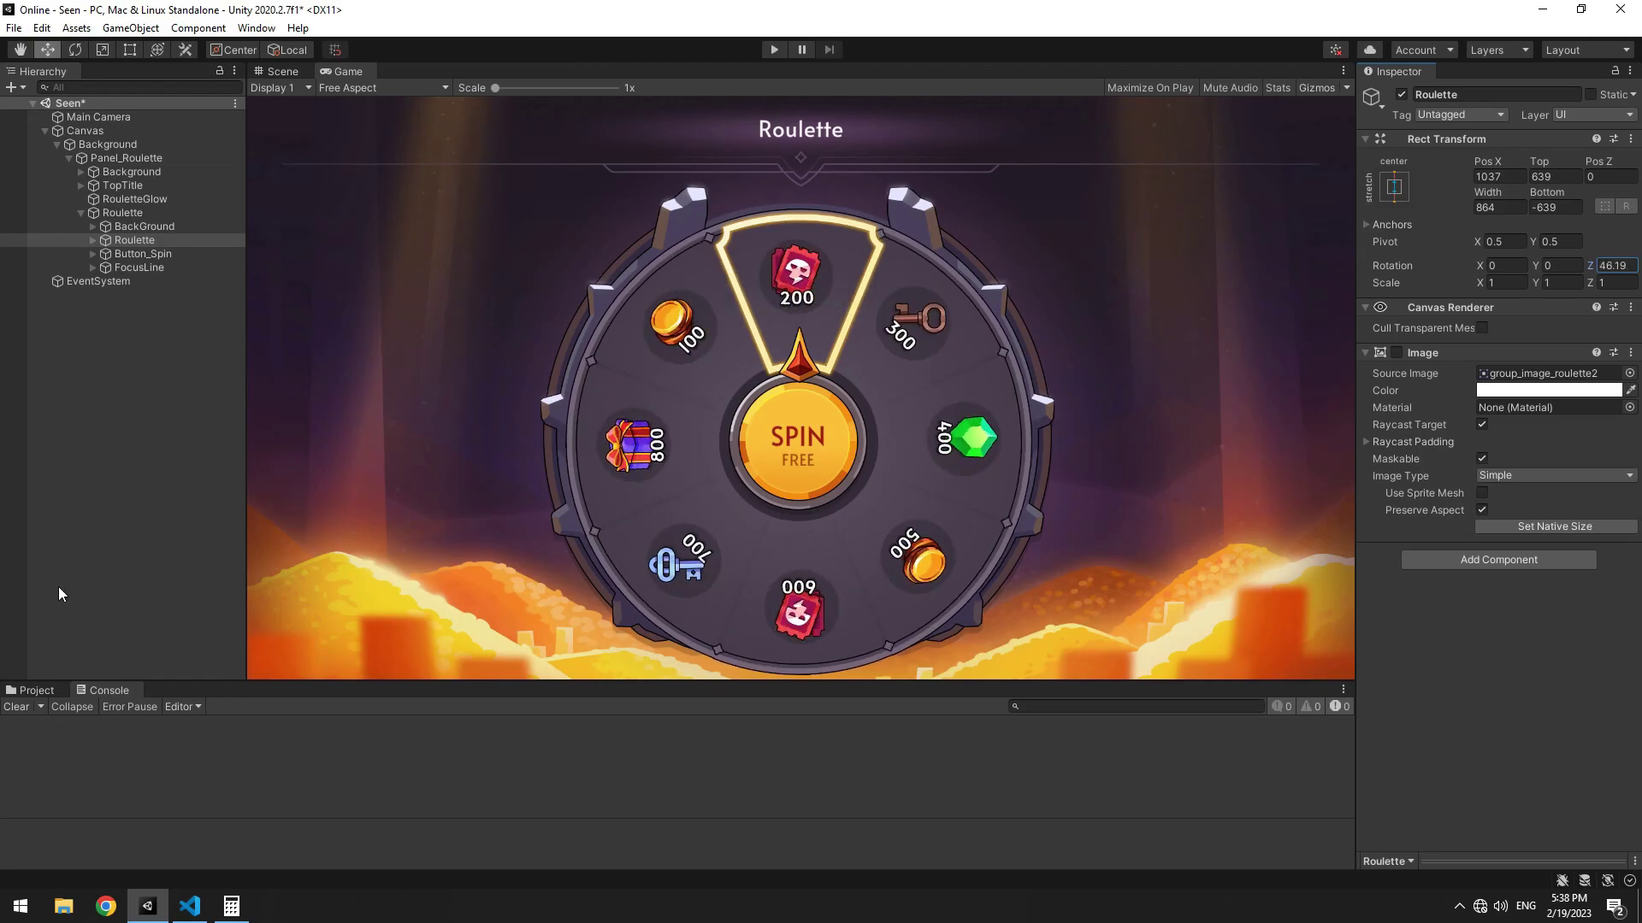
drag(654, 438, 609, 574)
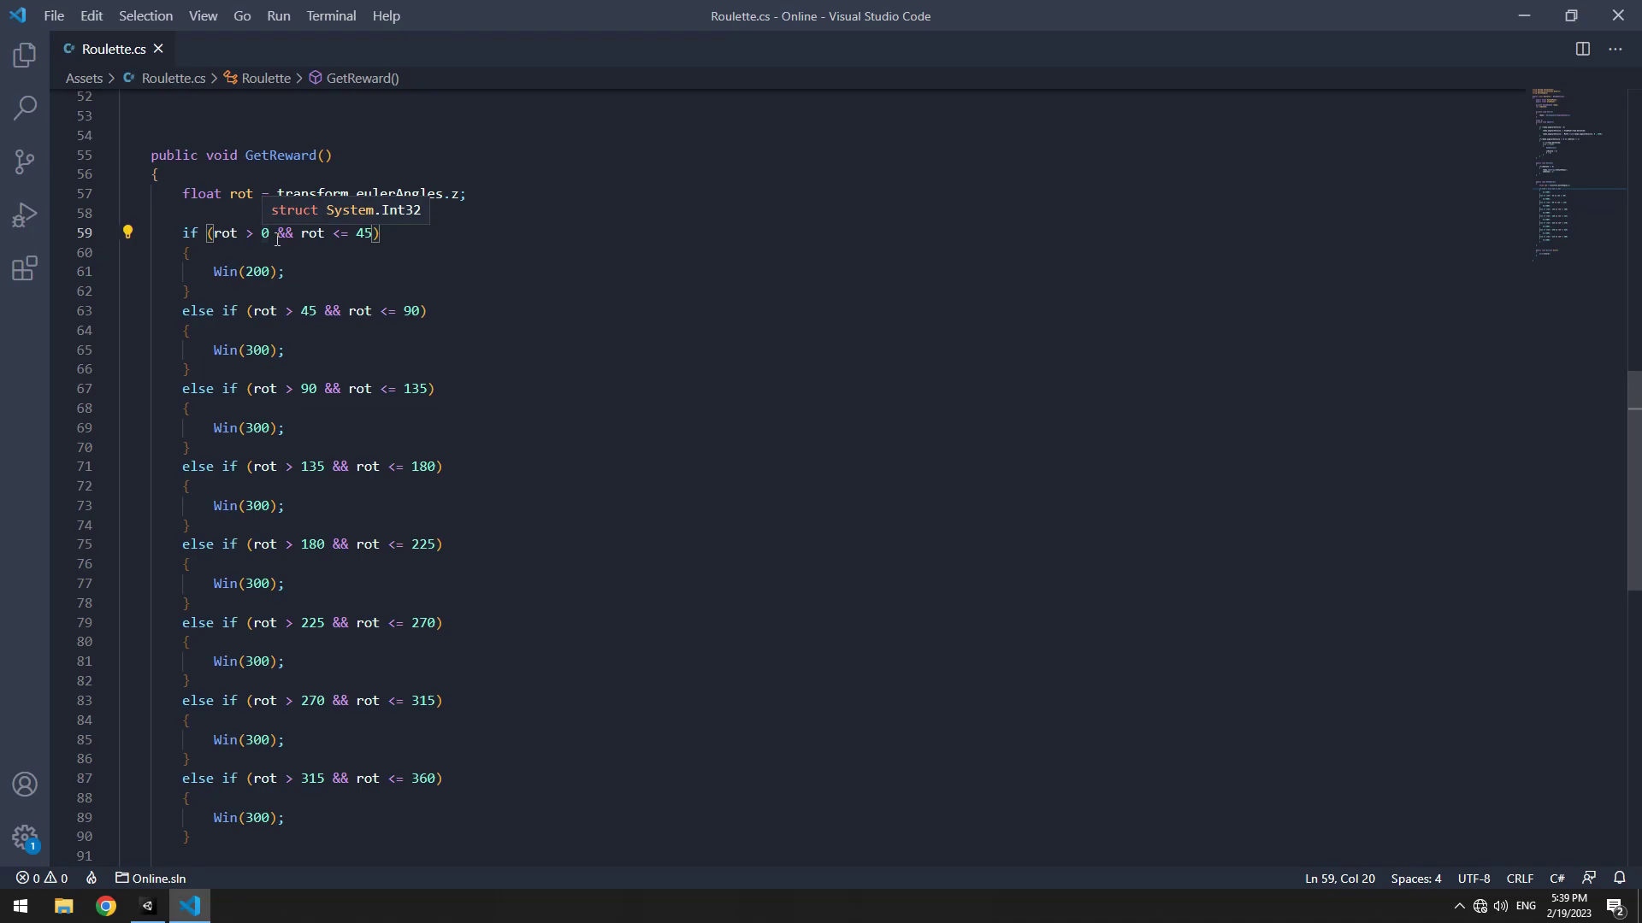
text(f (rot > 0+22 && rot <= 45)
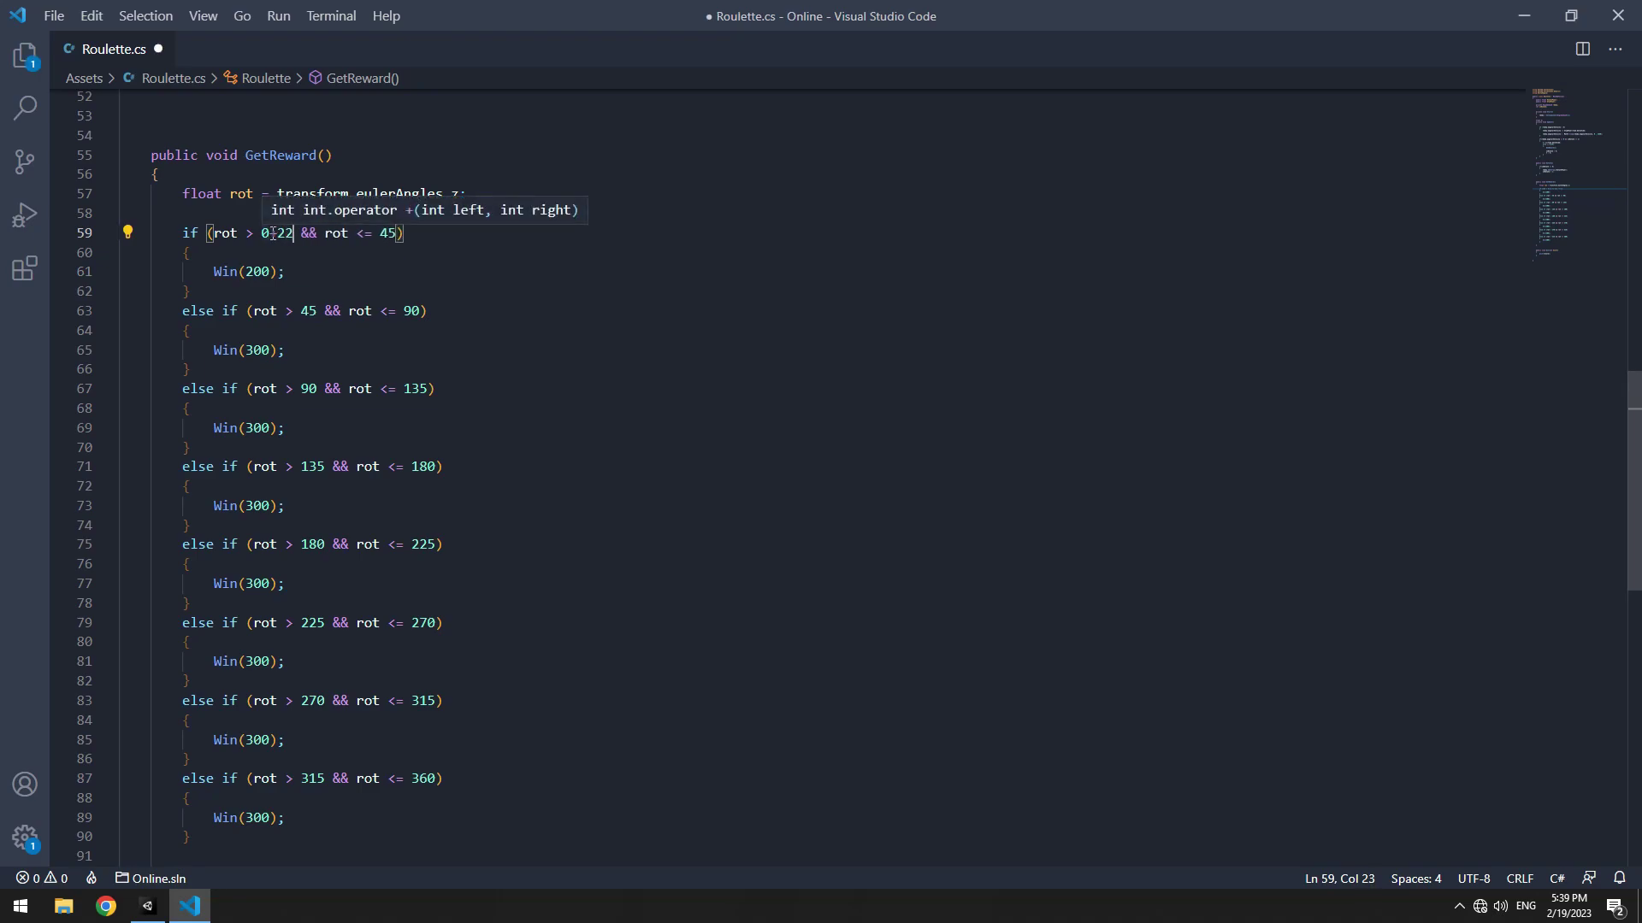
Step: Apply the +22 offset on line 59 and edit the reward values on lines 69, 73 and 81
drag(272, 232, 304, 233)
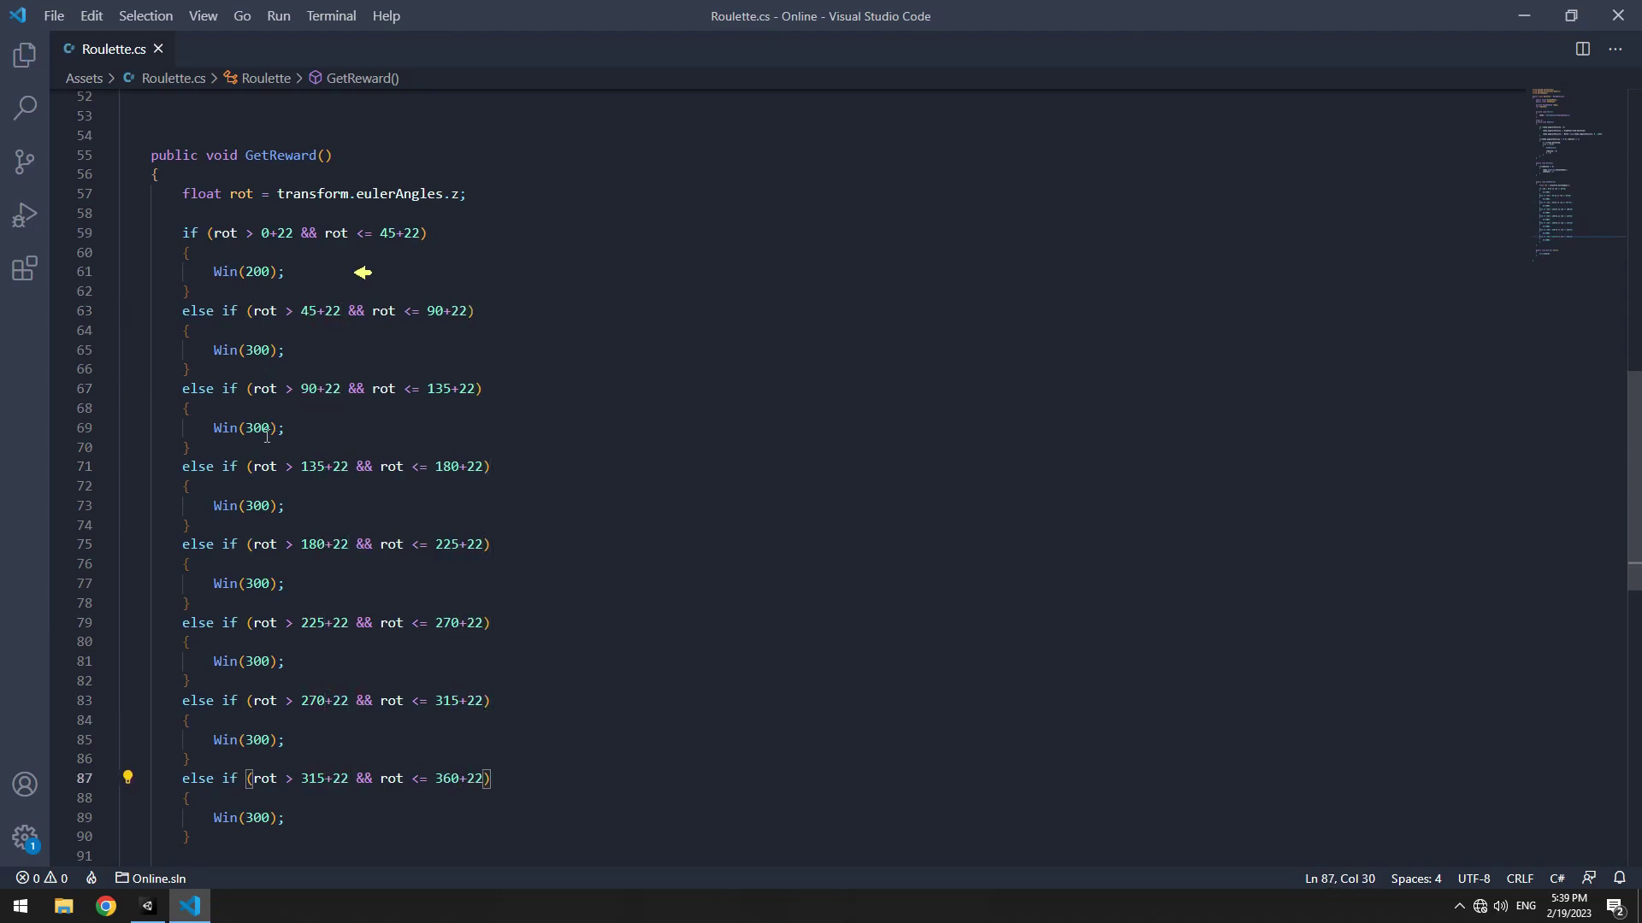
drag(251, 429, 259, 429)
text(4)
drag(251, 505, 259, 505)
text(5)
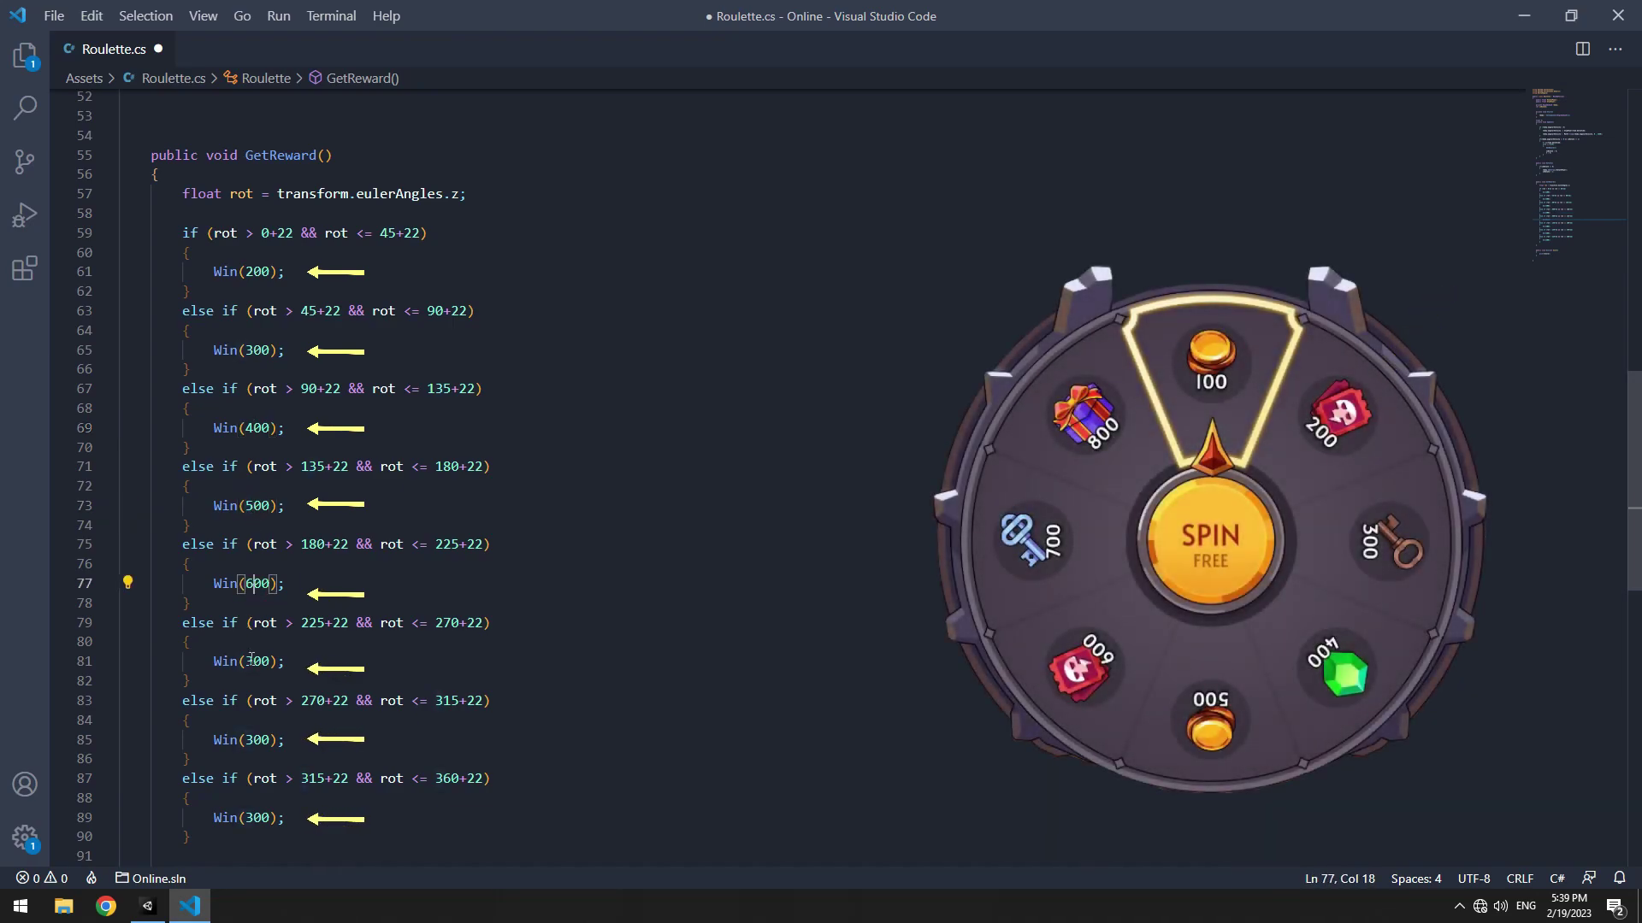
drag(250, 660, 257, 661)
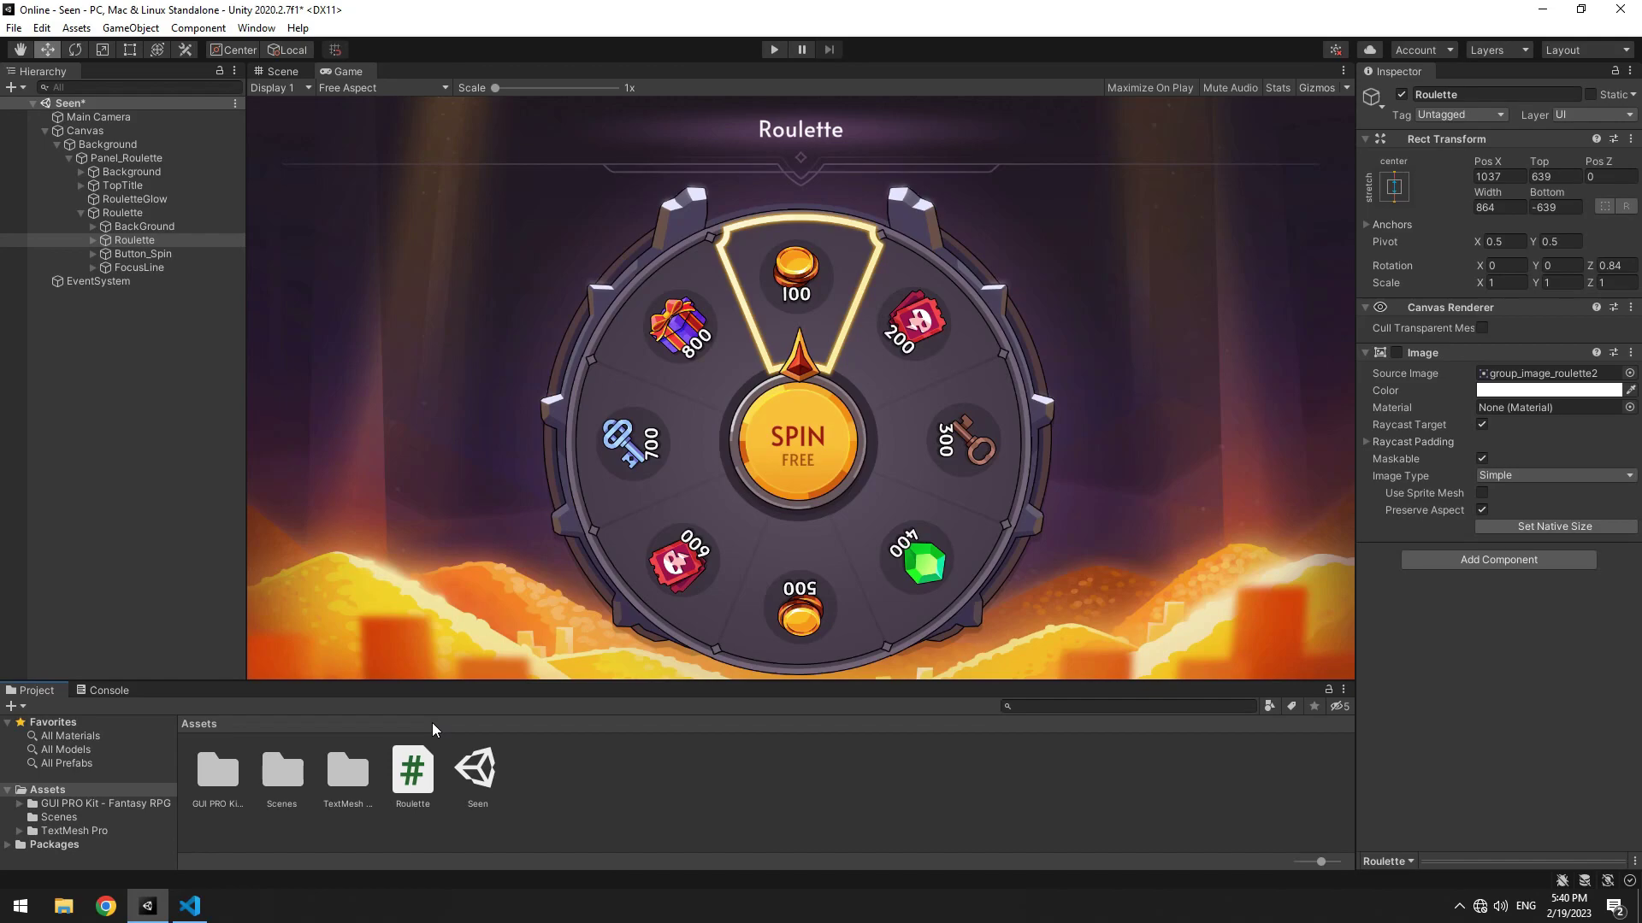
Step: Give the wheel rotate power 1500, stop power 200 and a zero-gravity Rigidbody 2D
drag(1545, 720, 1565, 662)
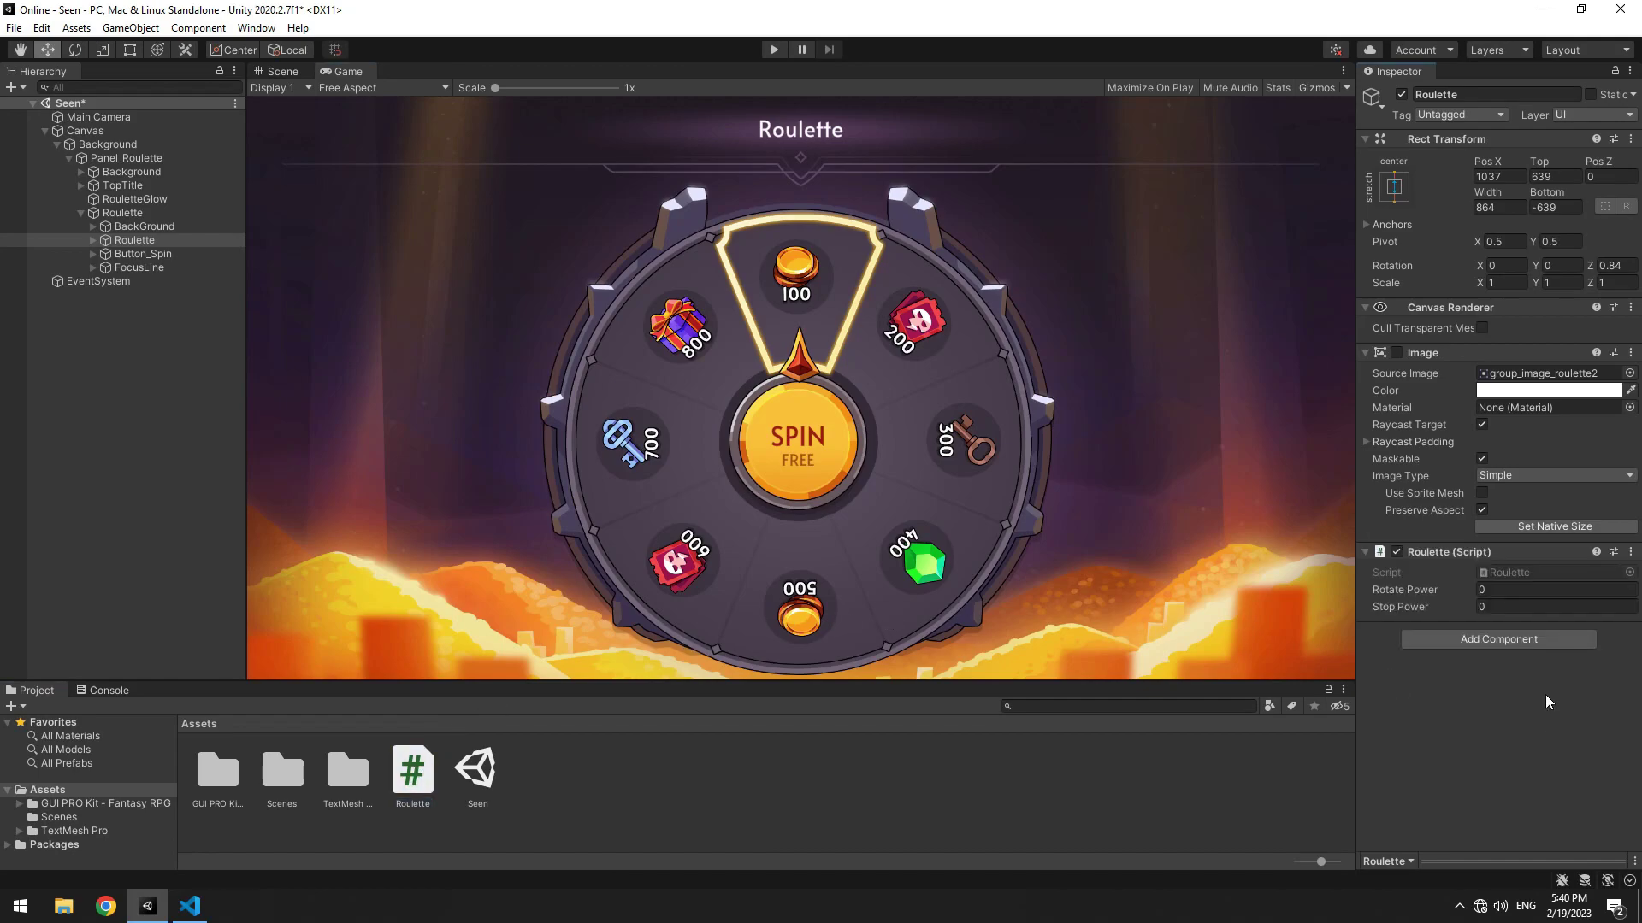
click(1533, 592)
text(1500)
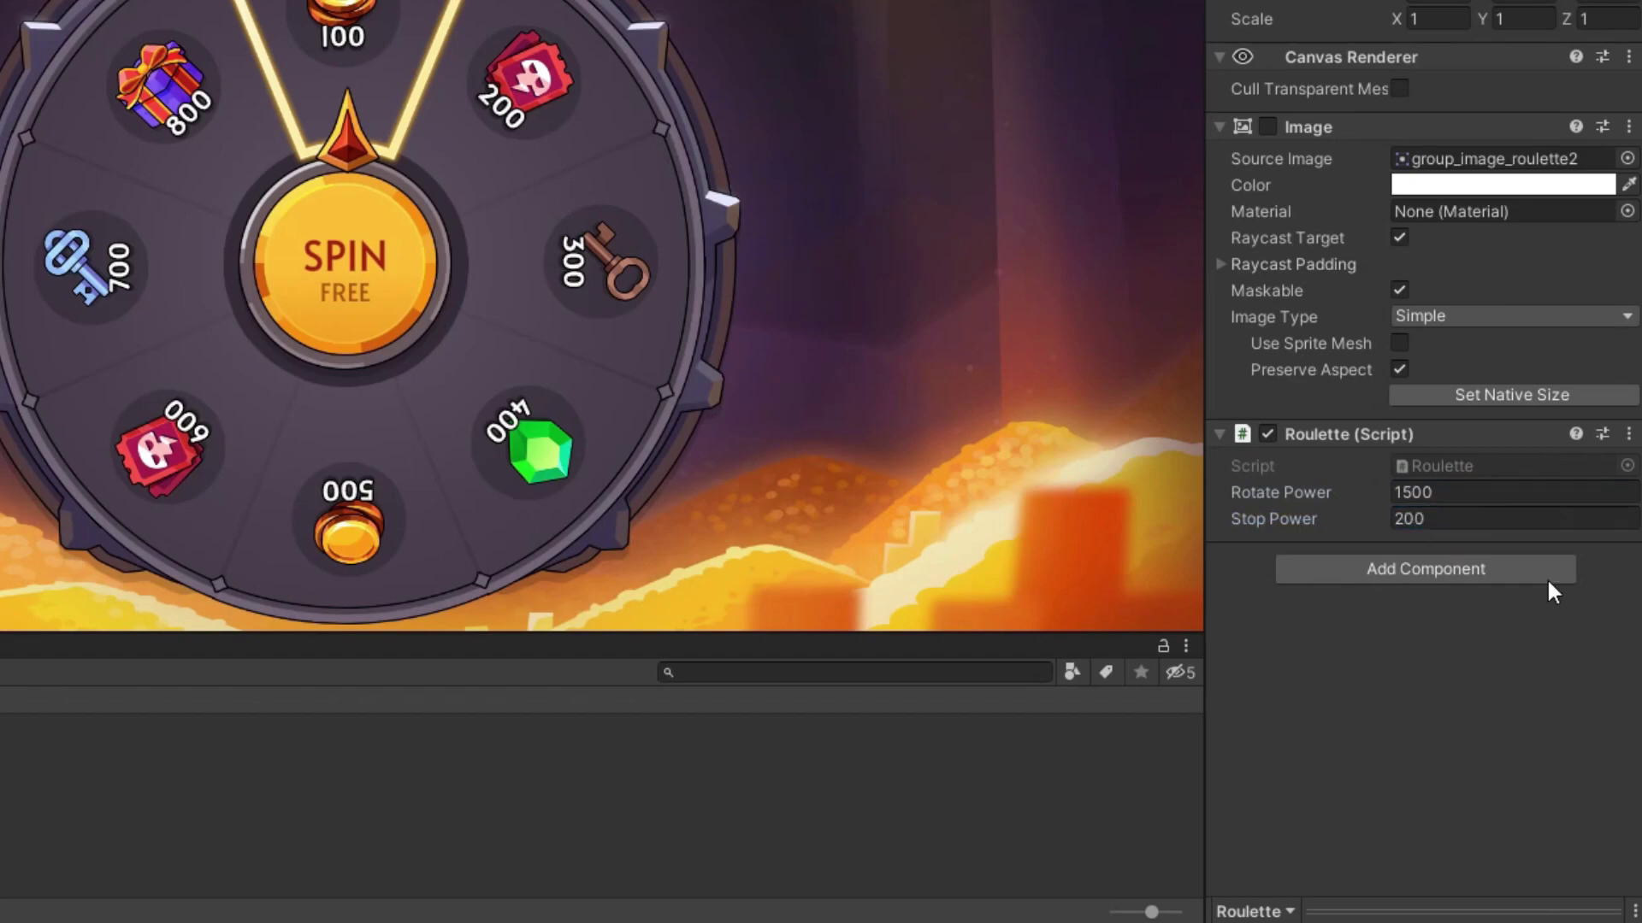
click(1423, 568)
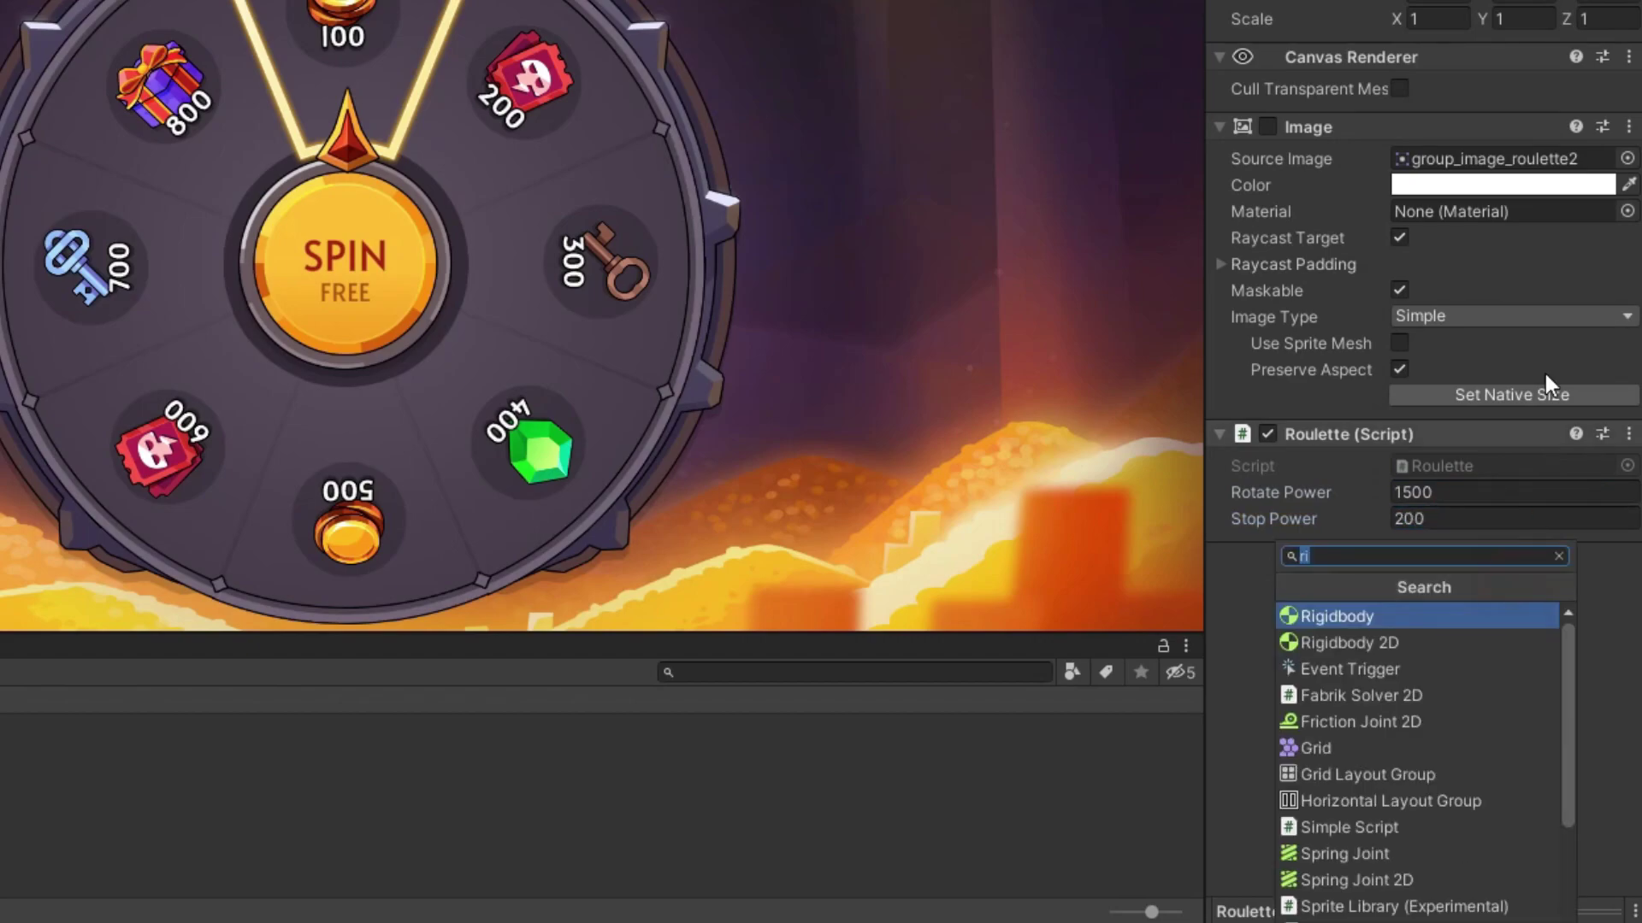
click(1338, 627)
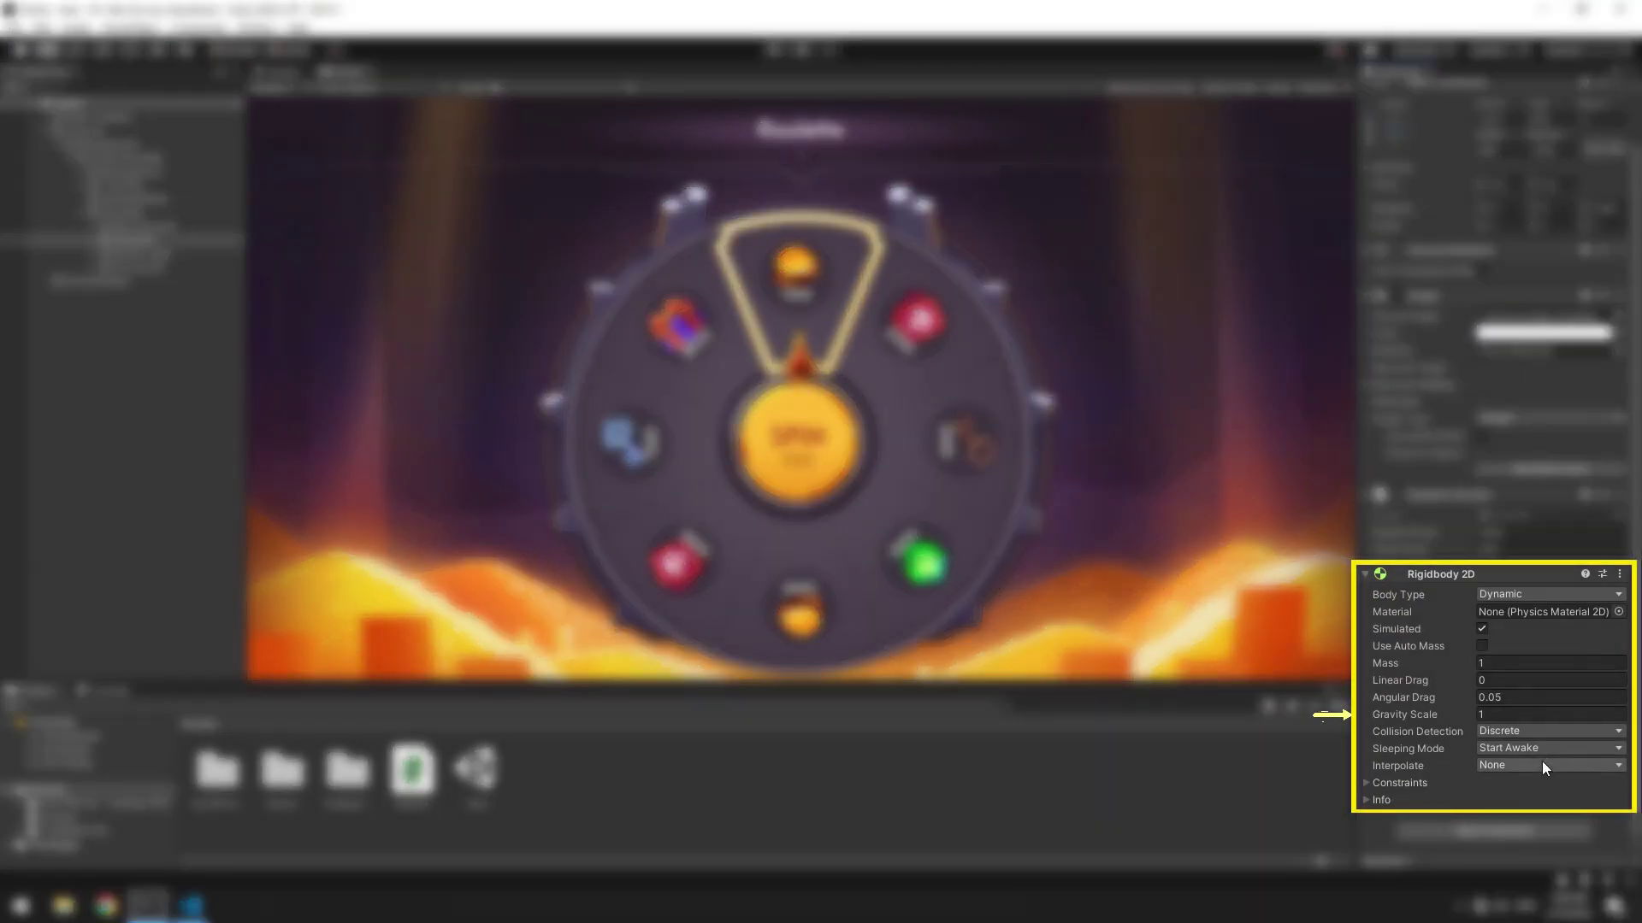
text(0)
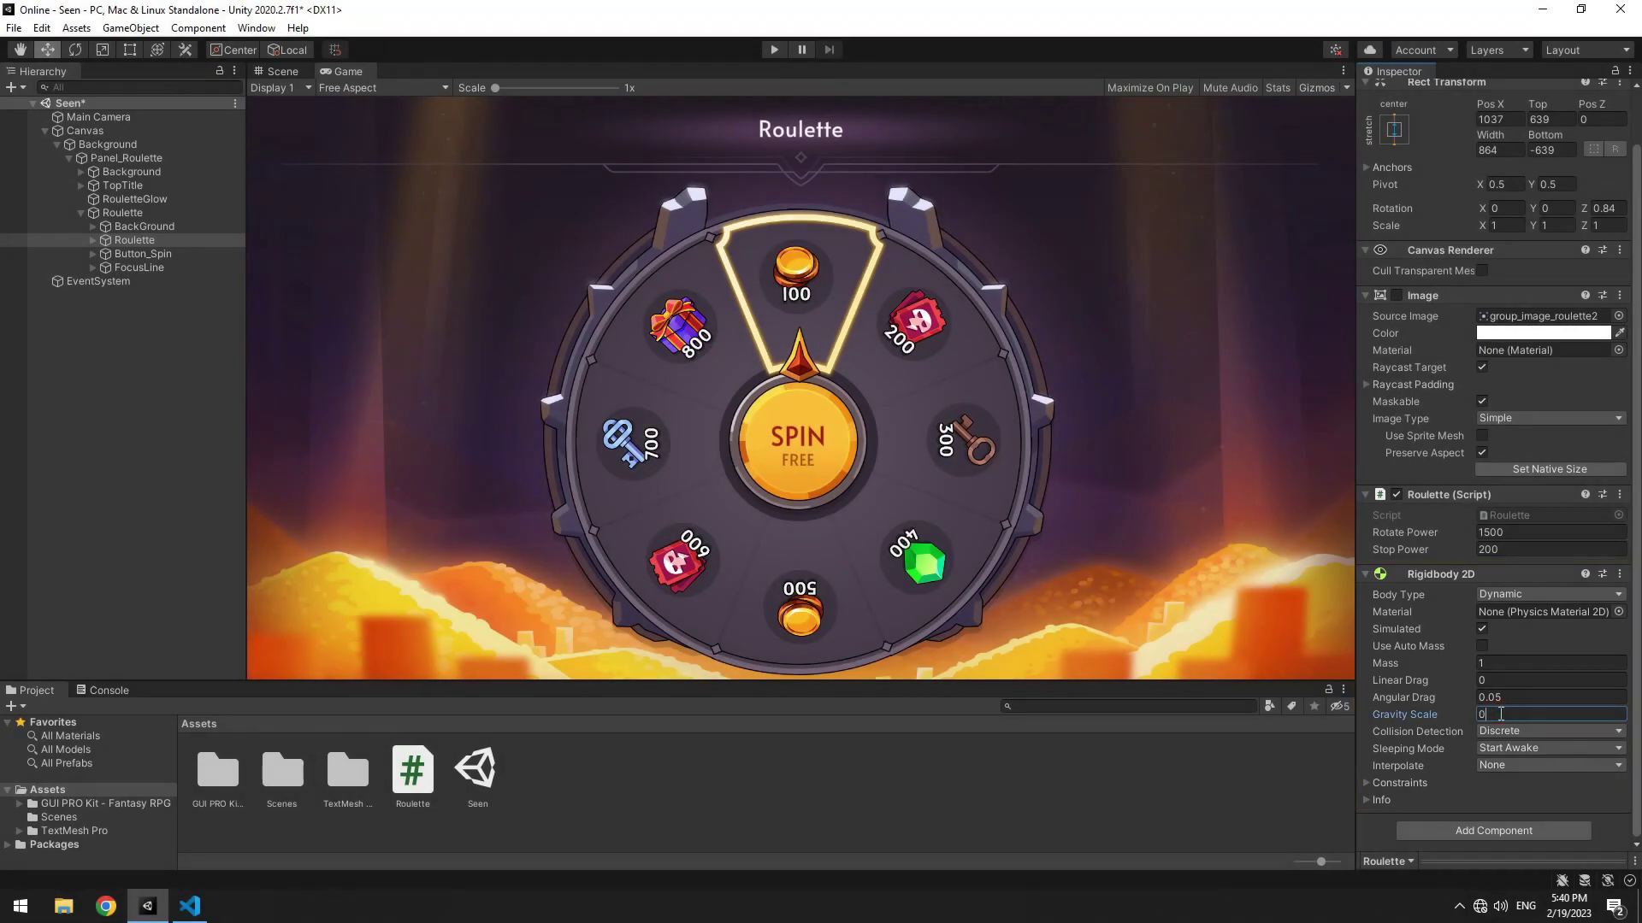
Step: Make Button_Spin's On Click call Roulette.Rotete, then enter Play mode
click(154, 255)
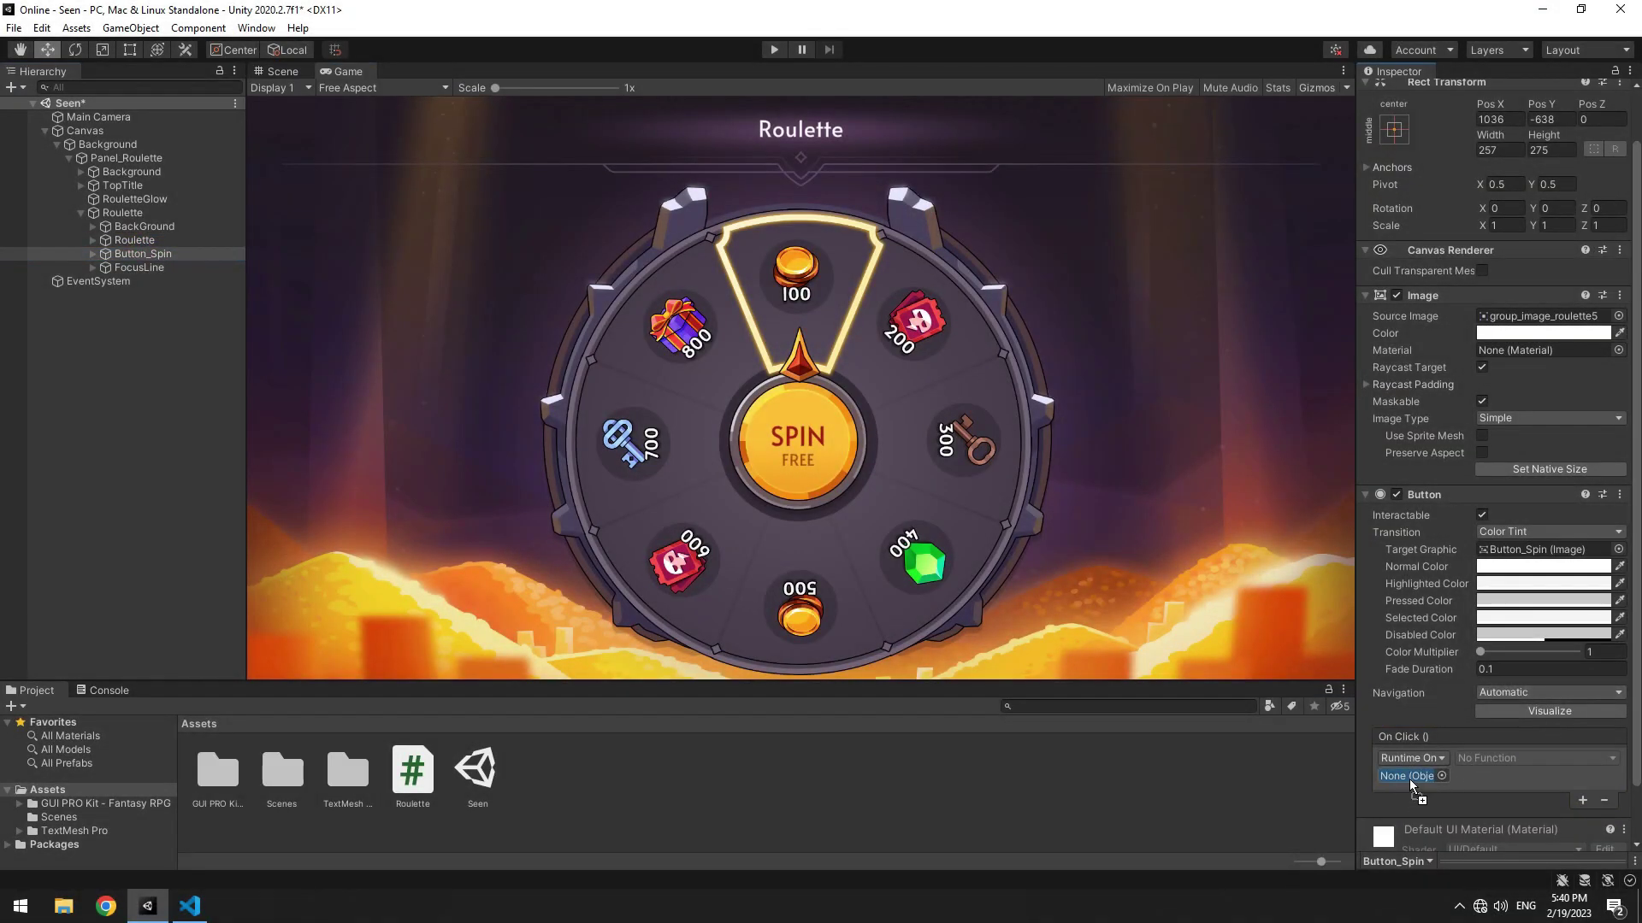
drag(1420, 791, 1416, 780)
click(1503, 759)
click(1334, 738)
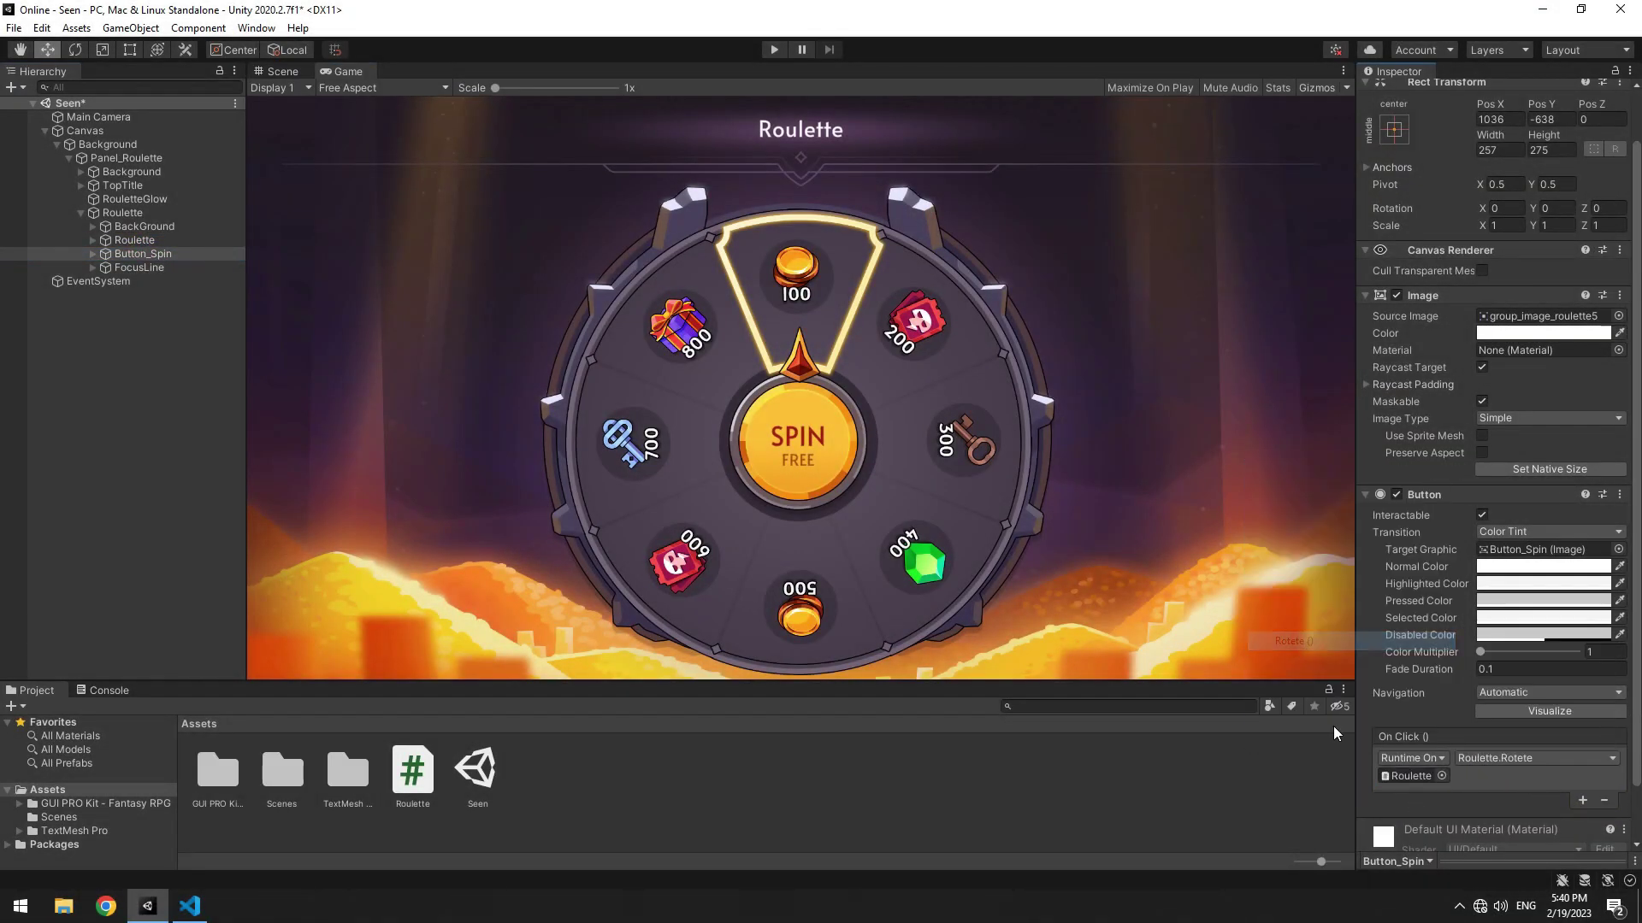
key(ctrl+p)
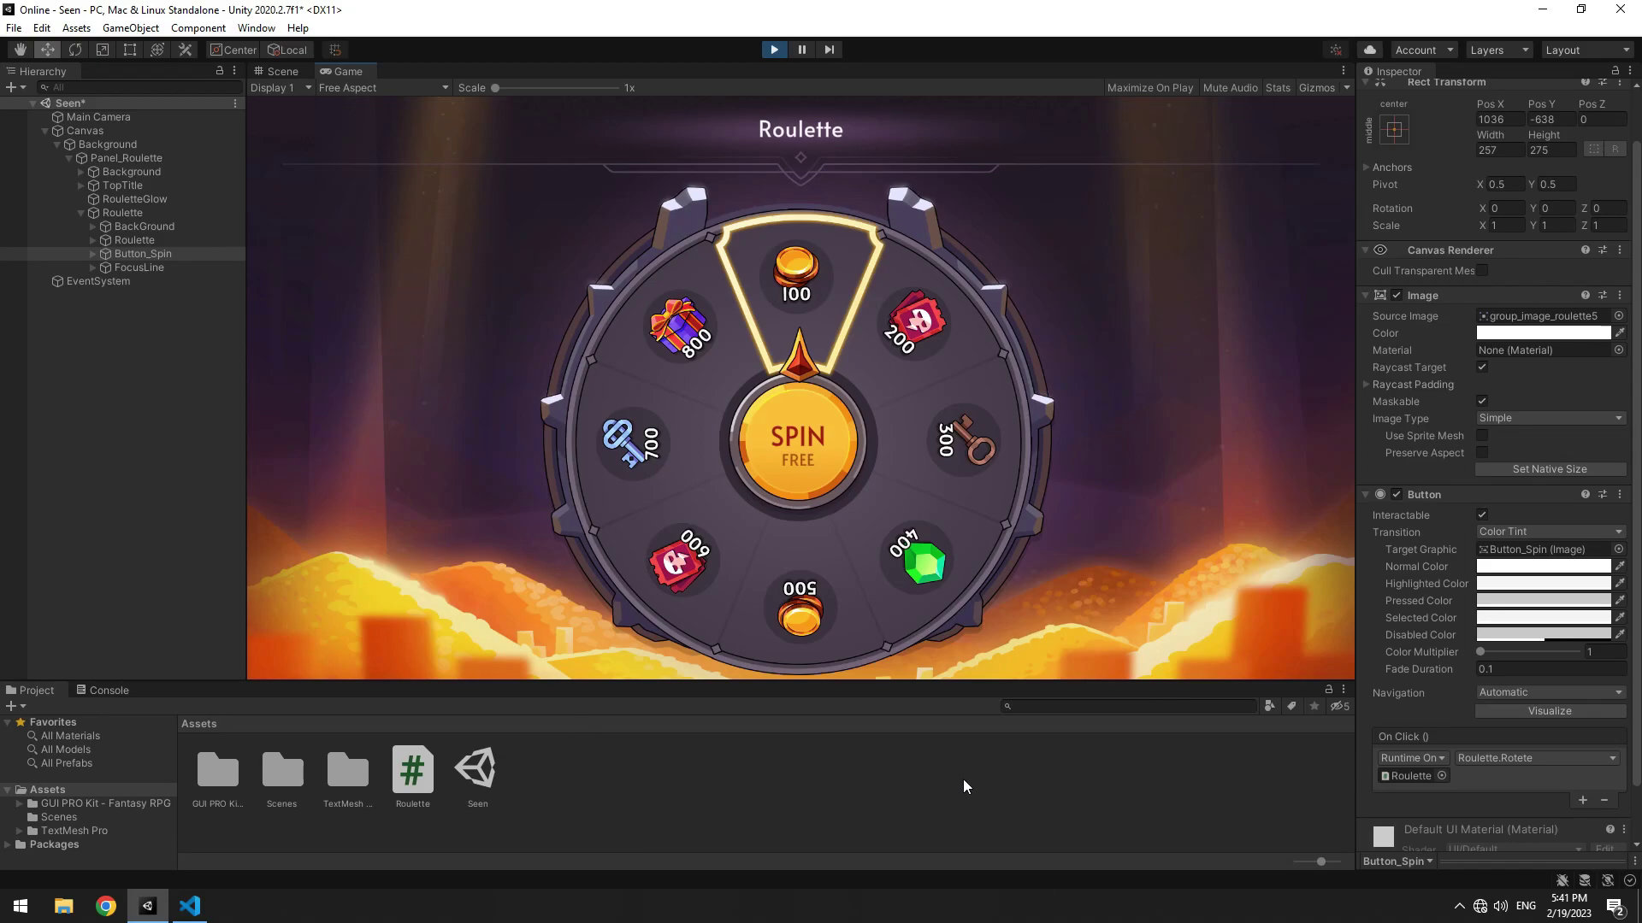
Step: Spin once, check the Console reward, raise stop power to 400 and spin again
click(779, 478)
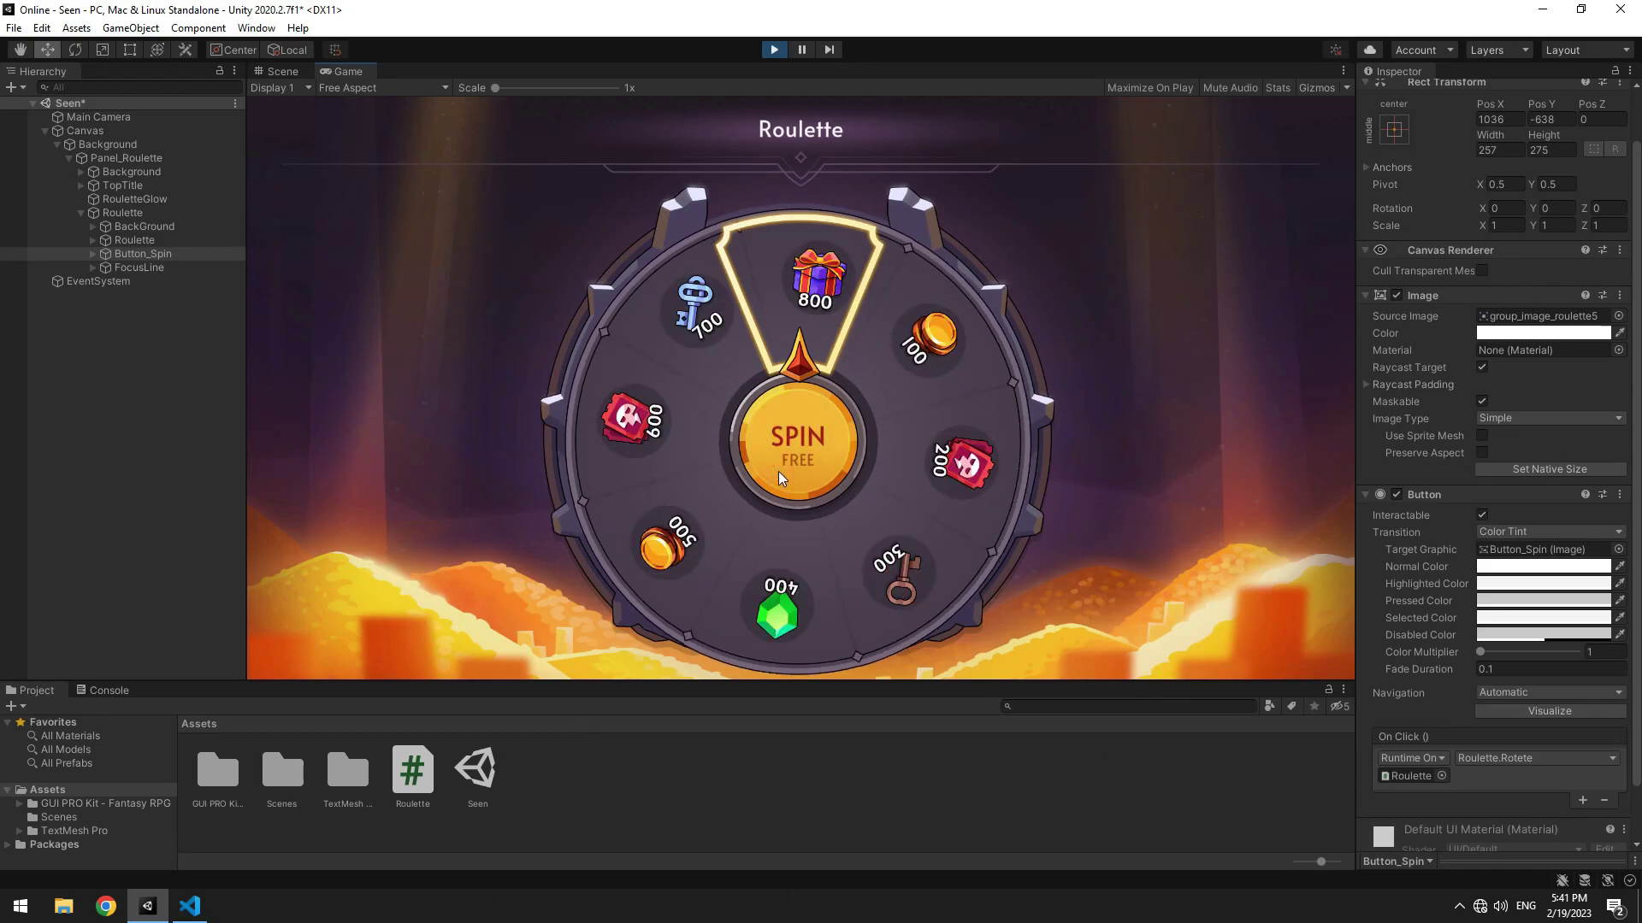
click(105, 692)
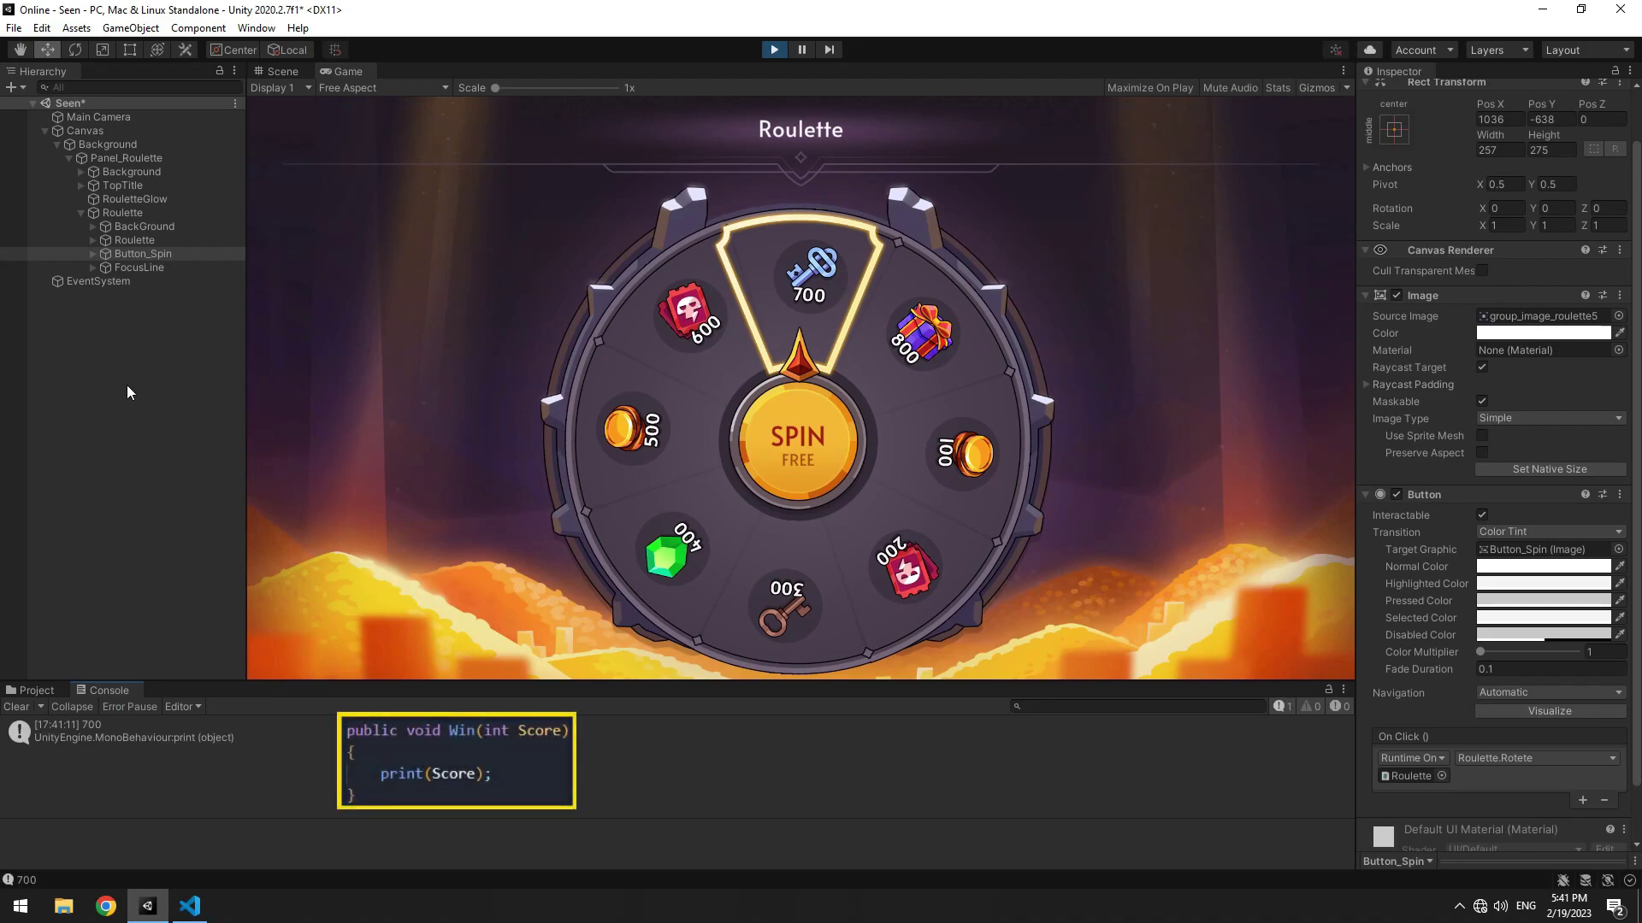
click(135, 240)
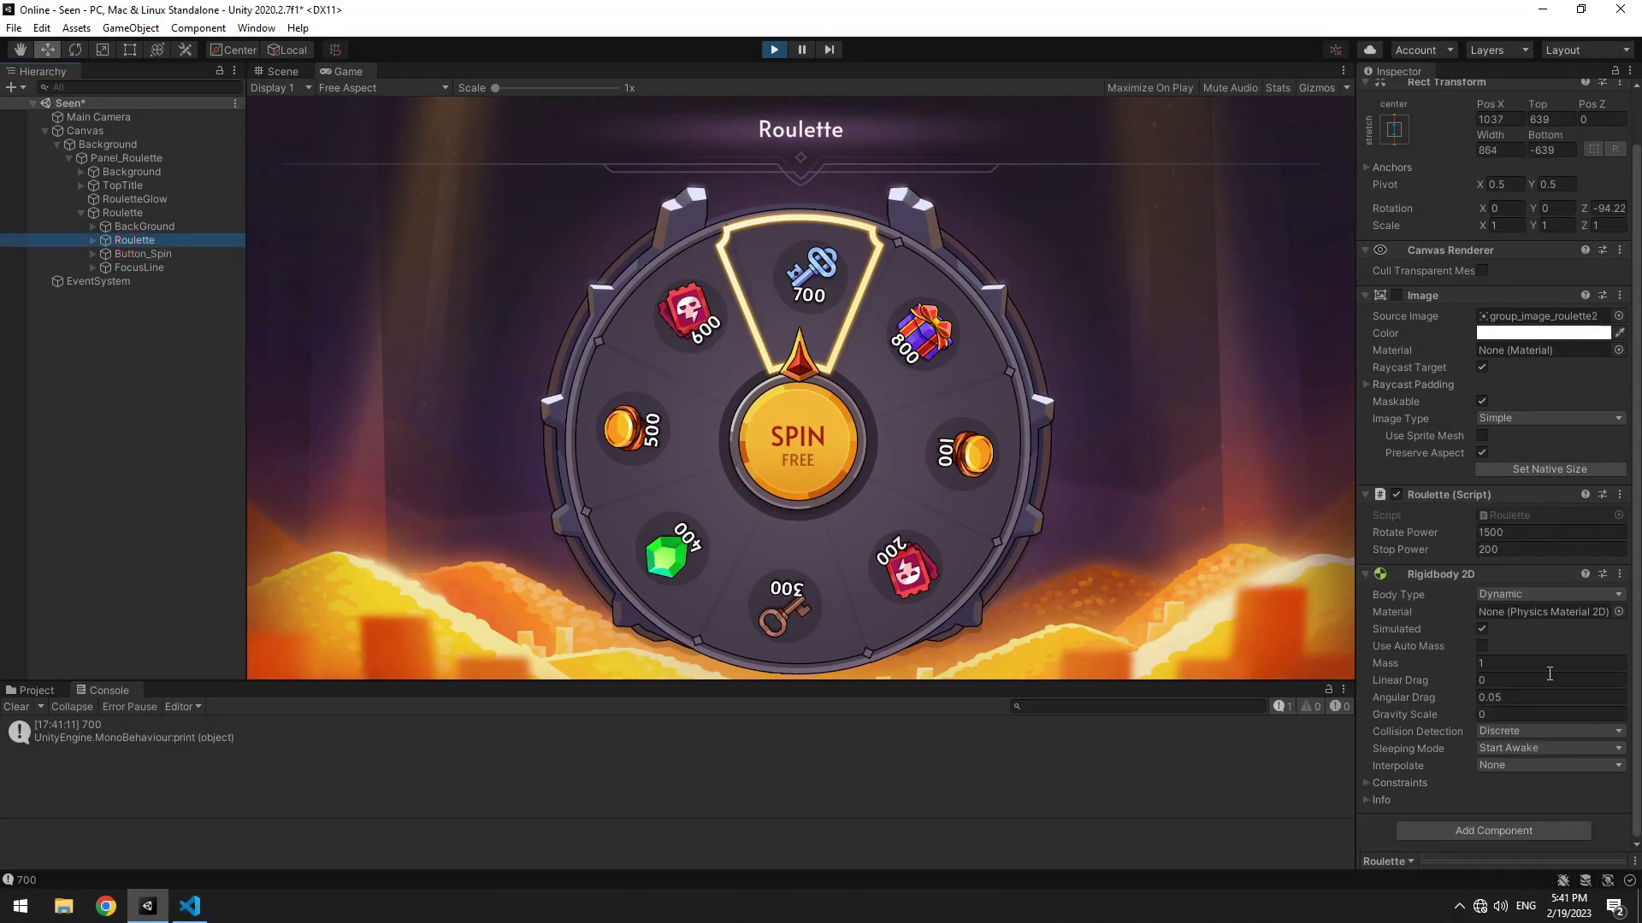
click(1516, 549)
text(4)
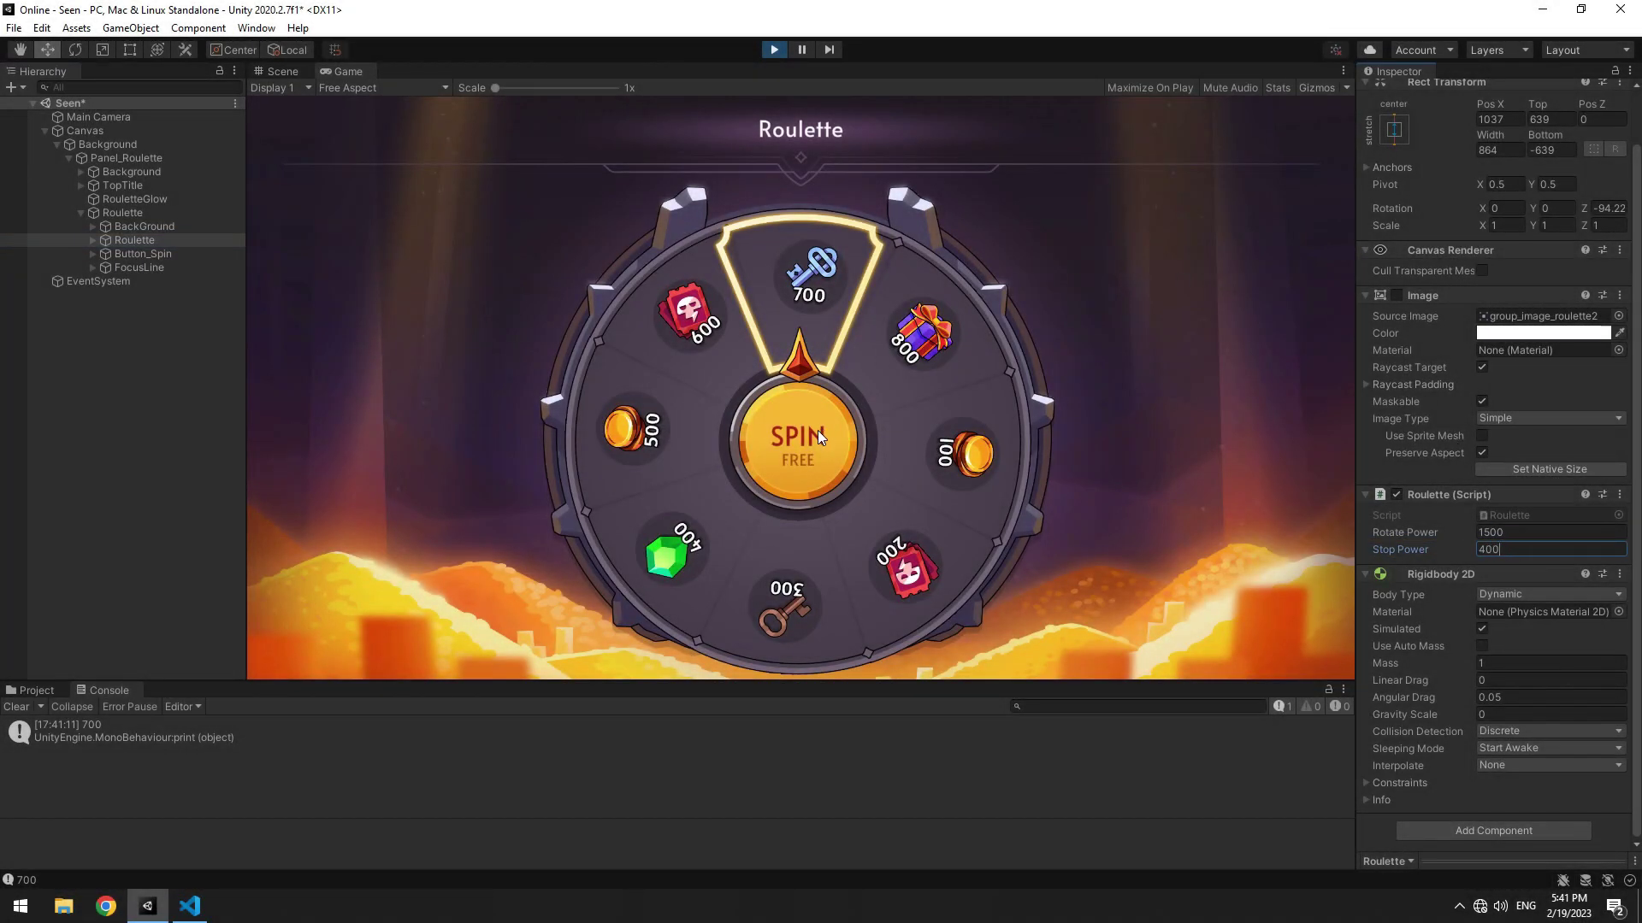
click(817, 429)
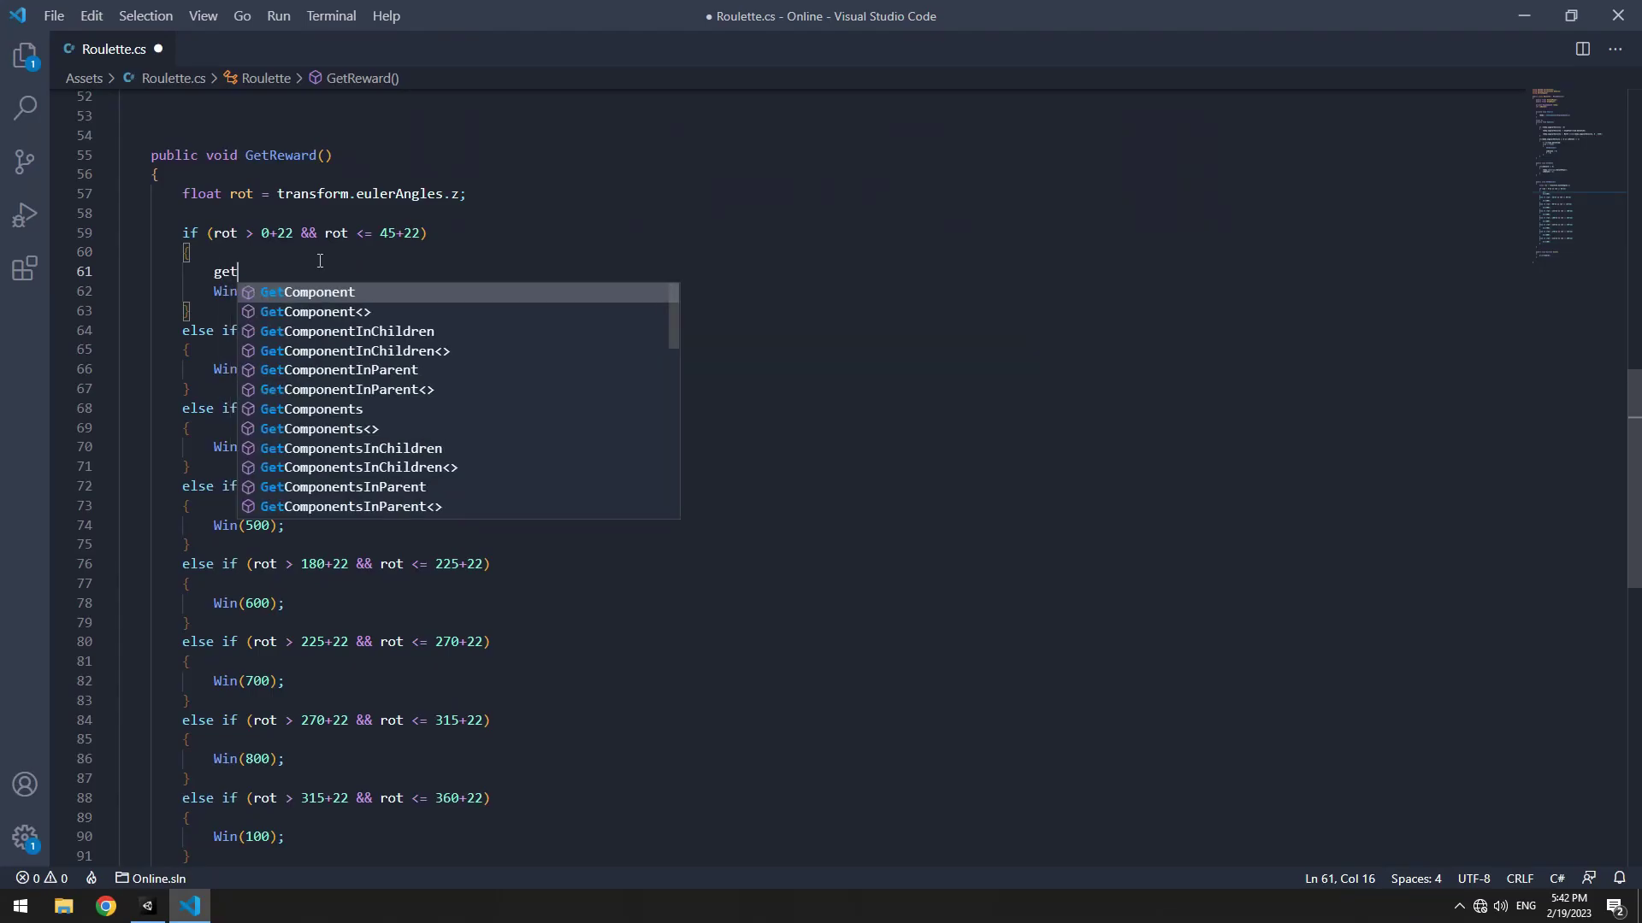
Step: Add the RectTransform eulerAngles snap line to each GetReward branch, with angles 45 through 360
key(Tab)
text(GetComponent<RectTransform>().eulerAngles = new Vector3(0,0,45);)
text(90)
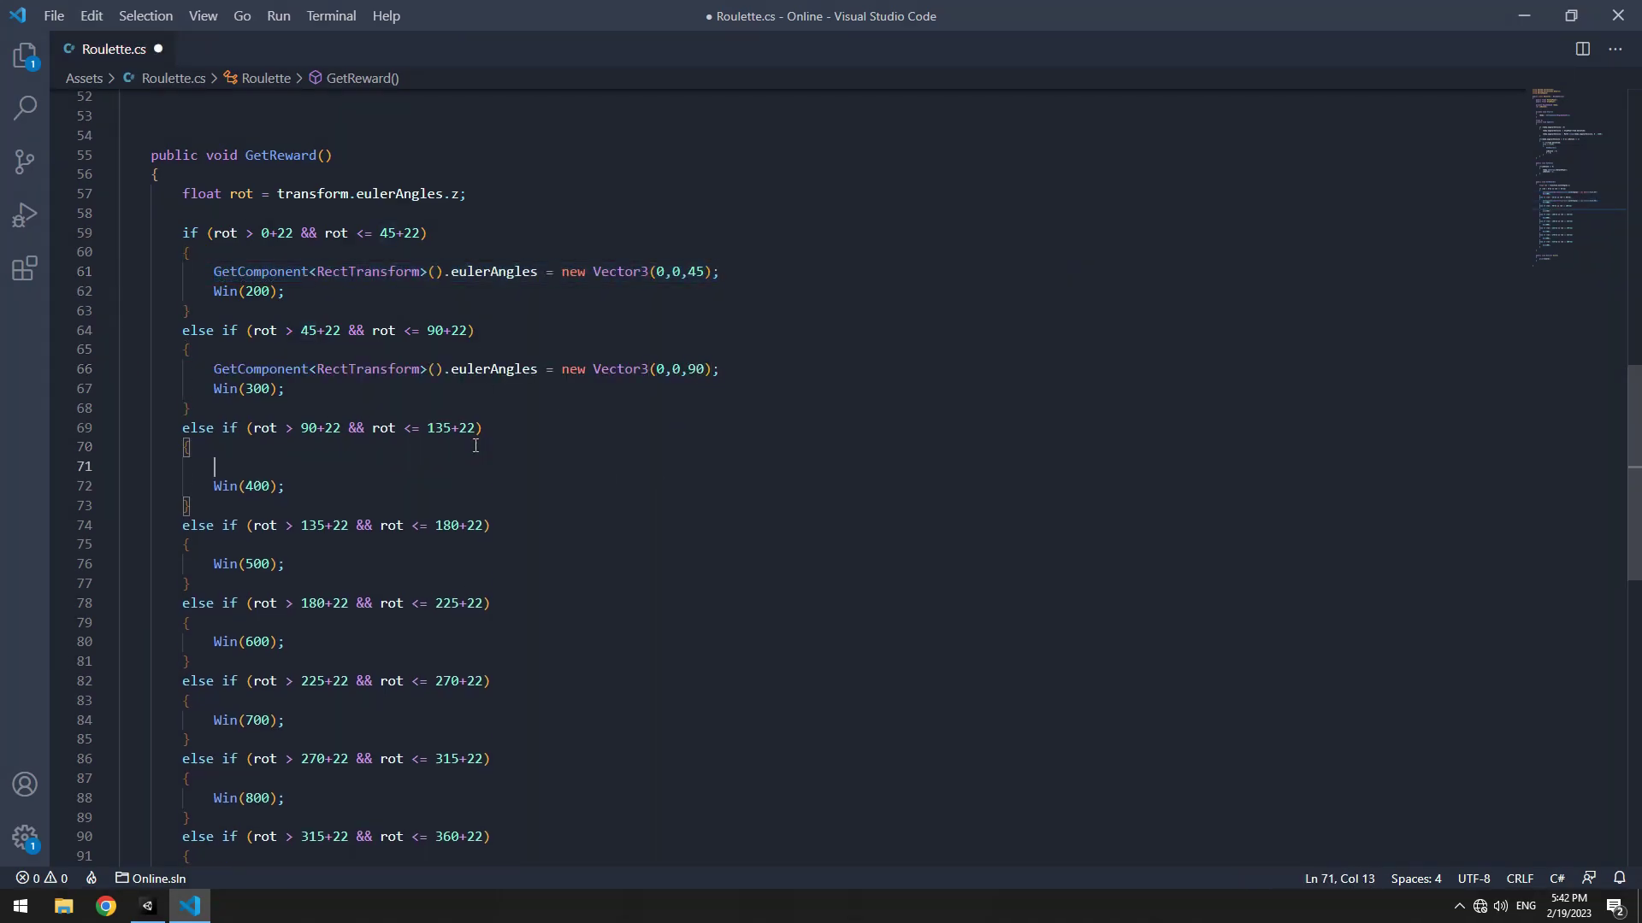
key(ctrl+v)
text(135)
text(GetComponent<RectTransform>().eulerAngles = new Vector3(0,0,45);)
double_click(695, 564)
text(180)
scroll(681, 552, down, 2)
click(670, 542)
key(Return)
text(GetComponent<RectTransform>().eulerAngles = new Vector3(0,0,45);)
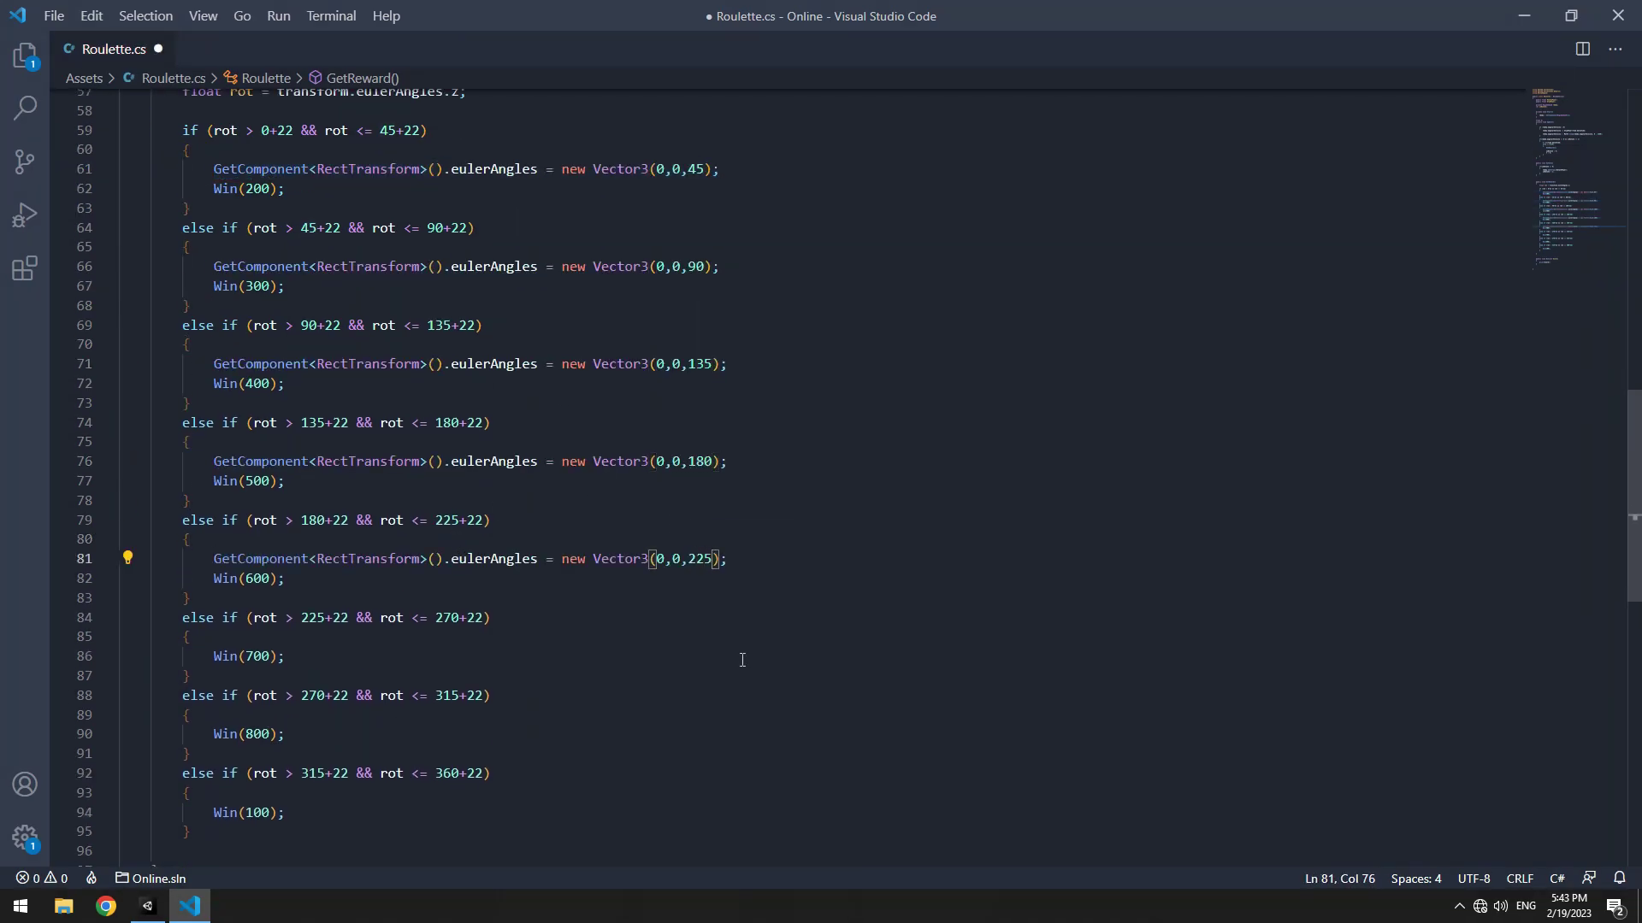
text(GetComponent<RectTransform>().eulerAngles = new Vector3(0,0,45);)
double_click(696, 604)
text(270)
text(GetComponent<RectTransform>().eulerAngles = new Vector3(0,0,45);)
double_click(696, 702)
text(315)
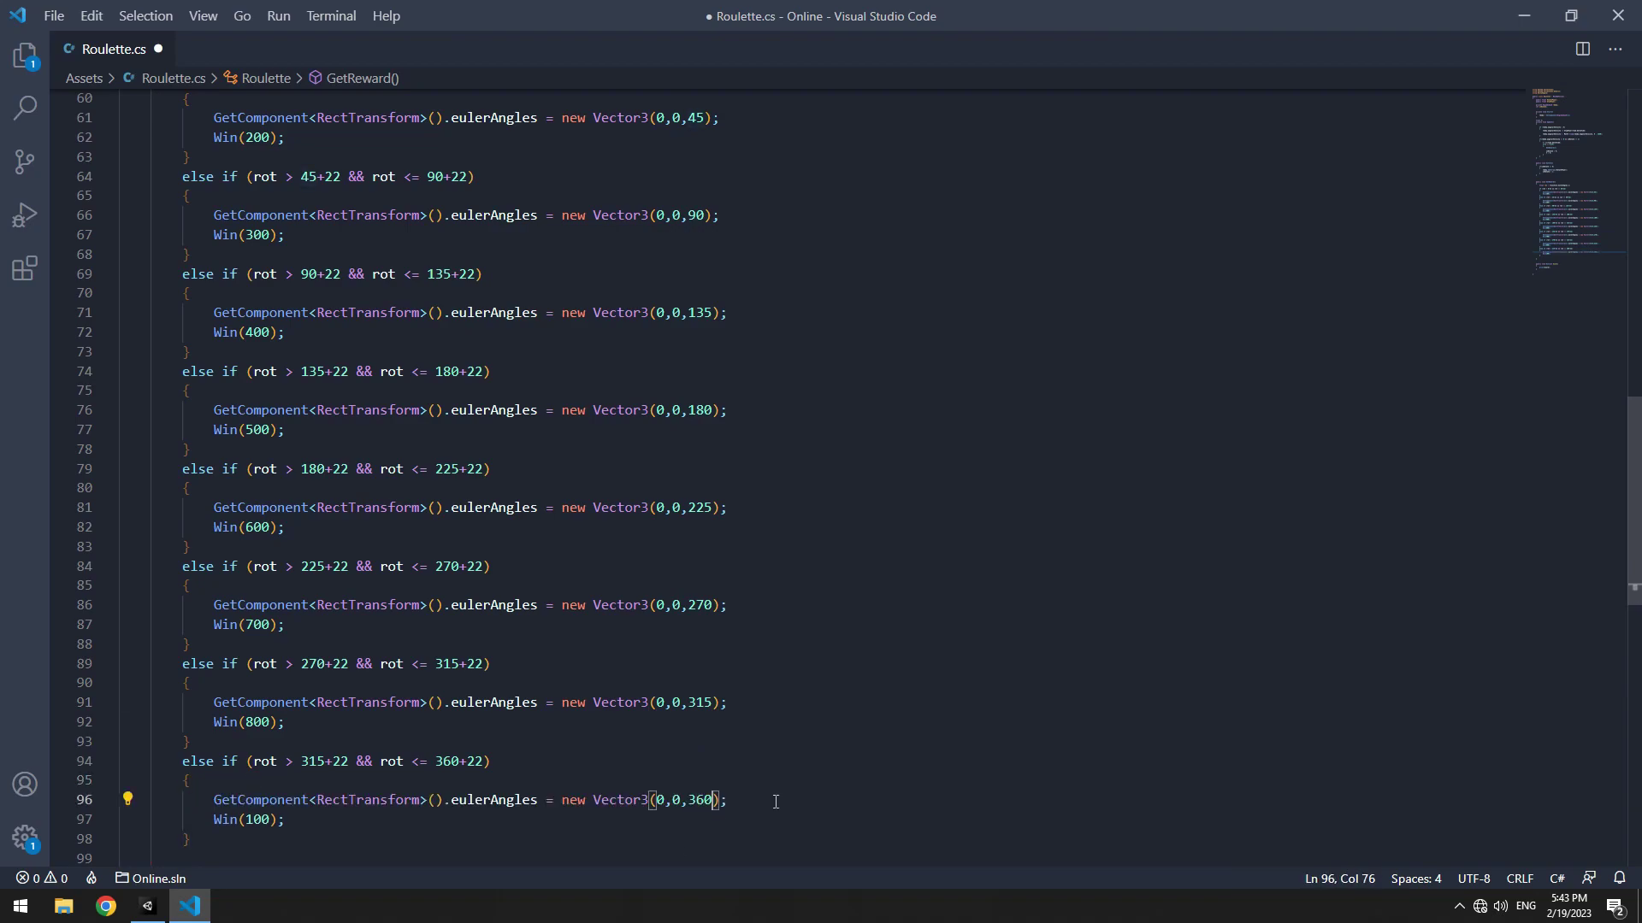